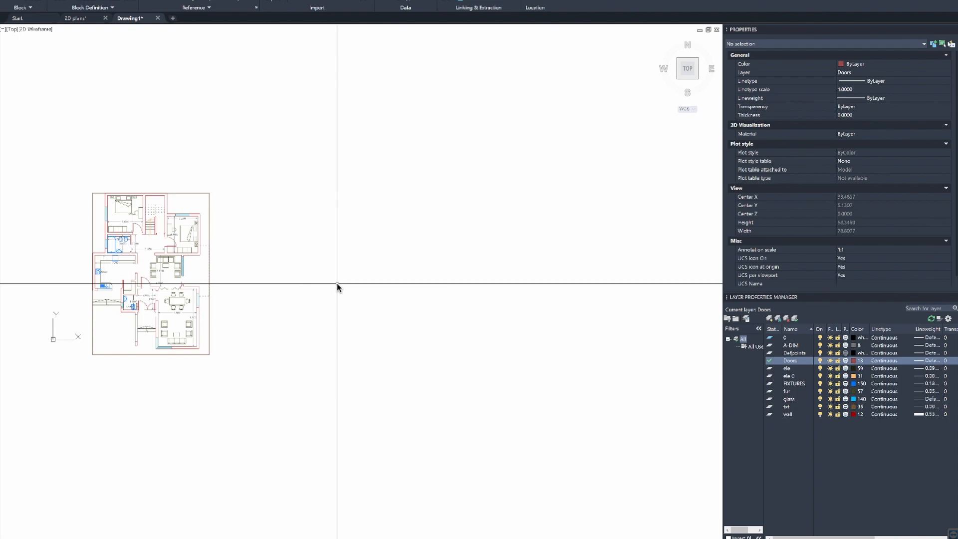
Draw a horizontal section line across the middle of the floor plan with a short upward leg at its right end.
middle_drag(325, 242, 216, 225)
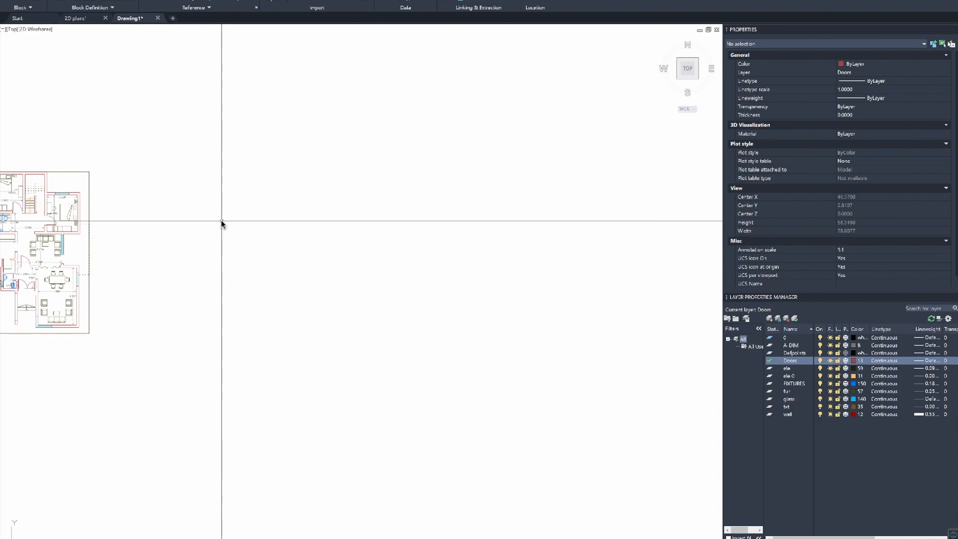
middle_drag(40, 289, 185, 300)
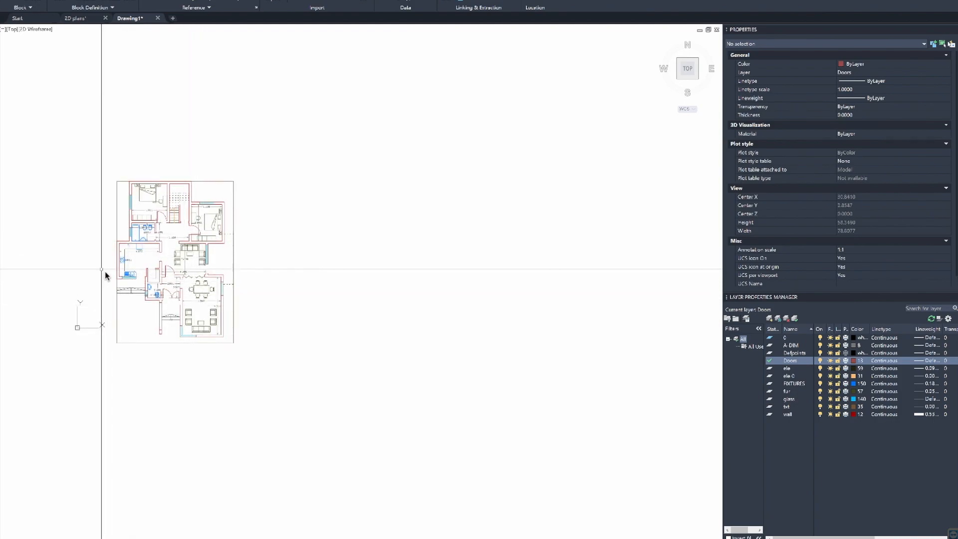
key(l)
key(Return)
click(86, 263)
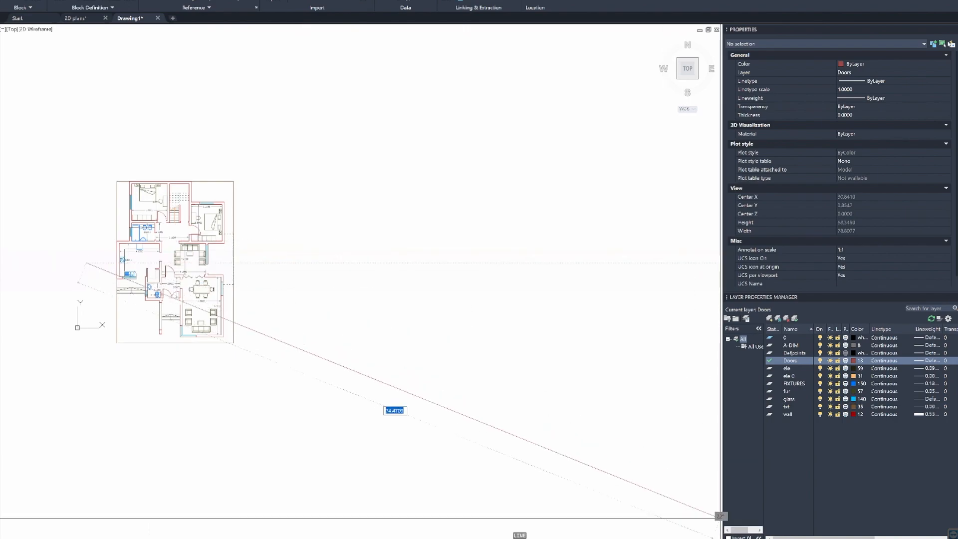
click(282, 264)
click(282, 248)
key(Return)
Draw a vertical leg about 1.76 units long upward from the section line's left end.
key(Return)
click(86, 263)
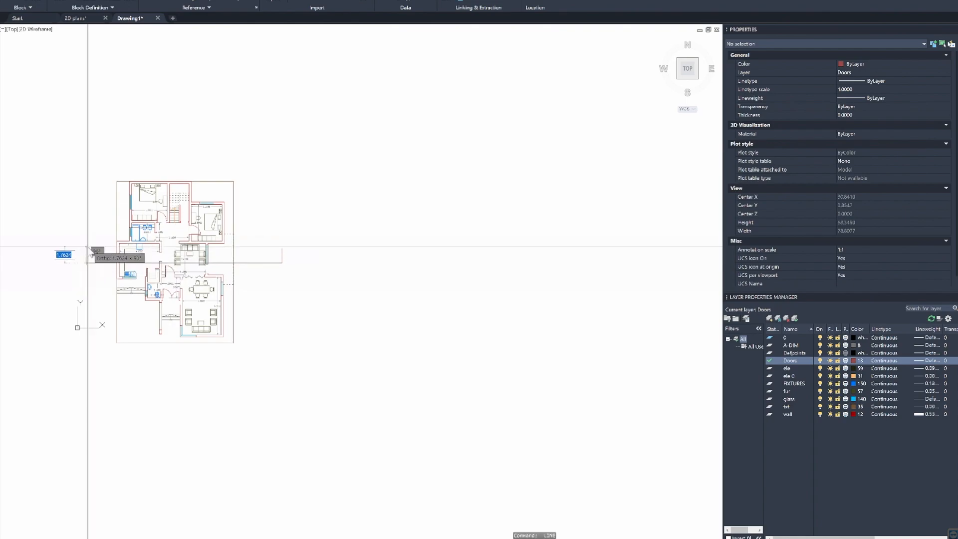
click(88, 247)
key(Return)
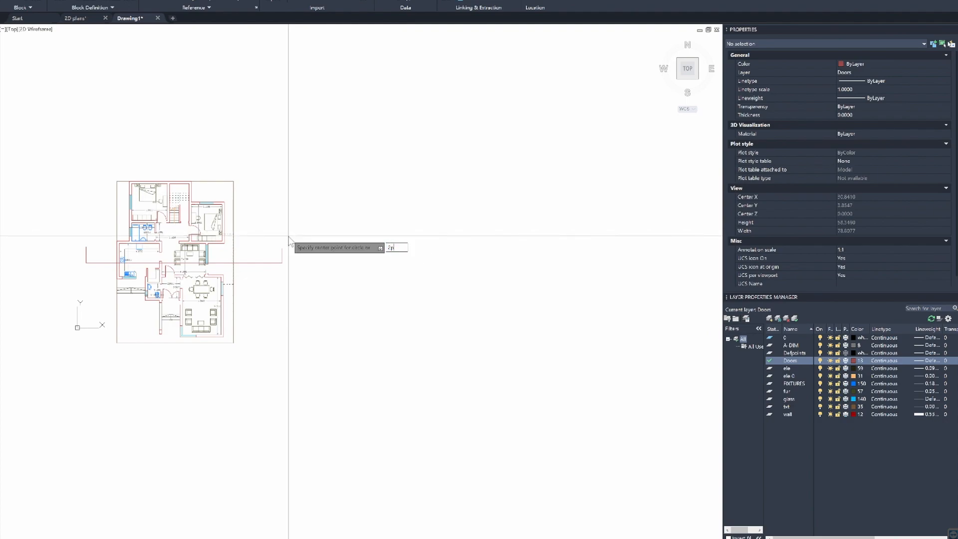
Draw a two-point circle on top of the section line's right leg and copy it onto the left leg.
key(Return)
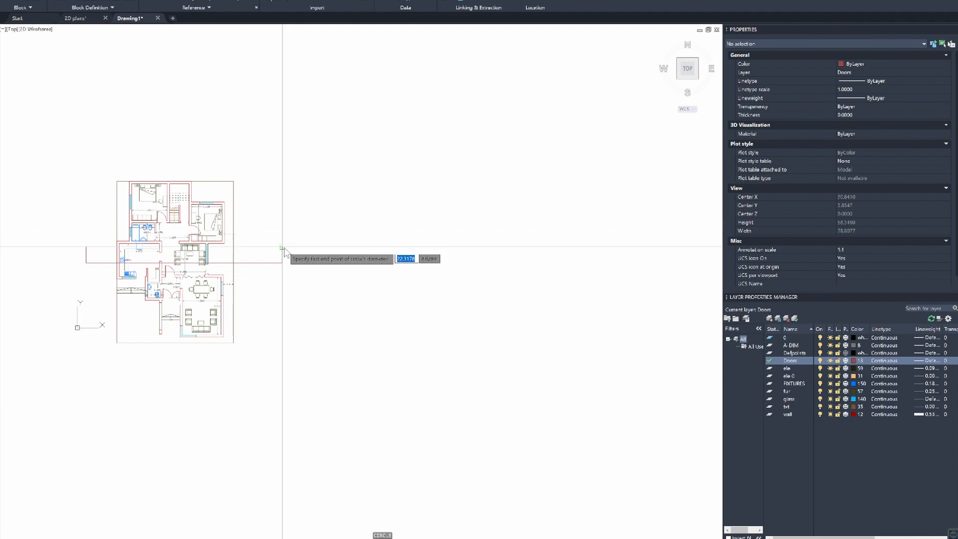
click(290, 233)
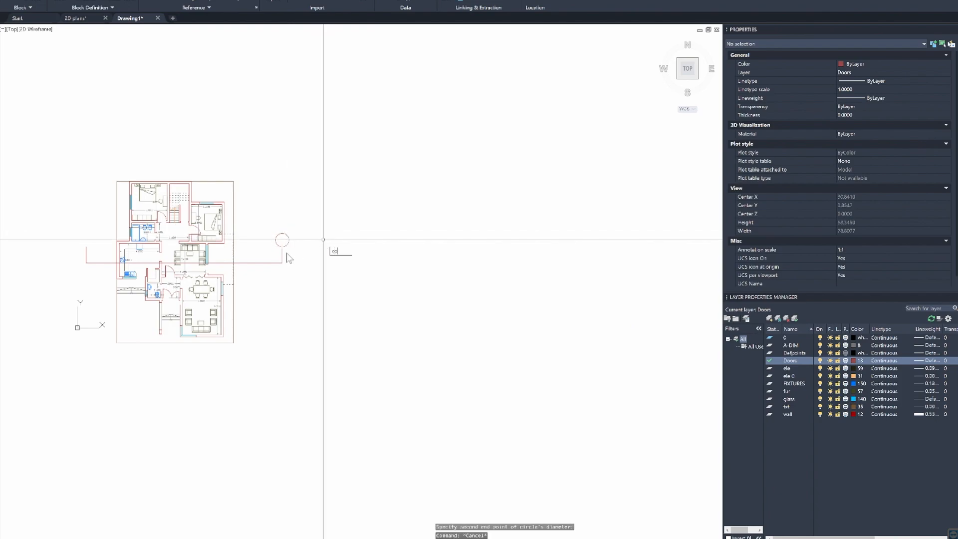
key(Return)
click(278, 238)
key(Return)
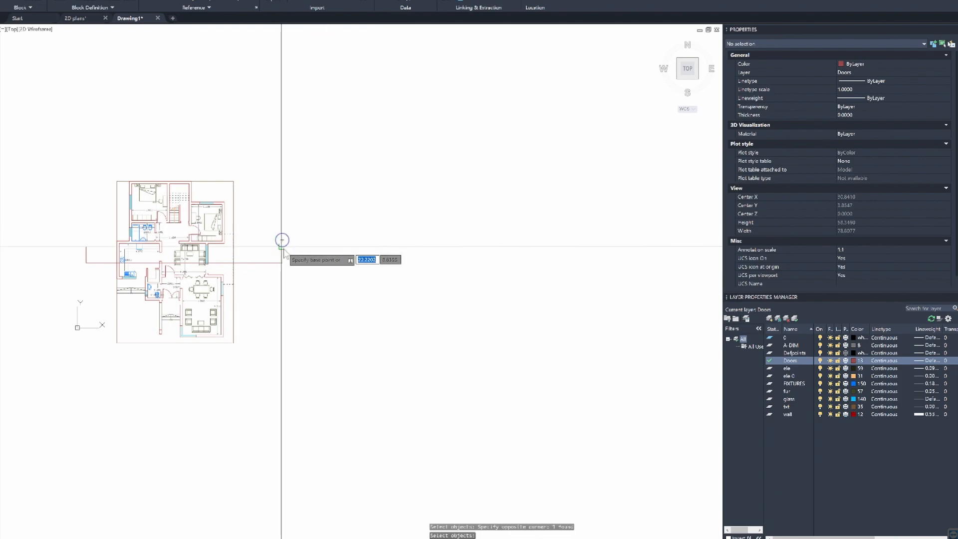
click(282, 246)
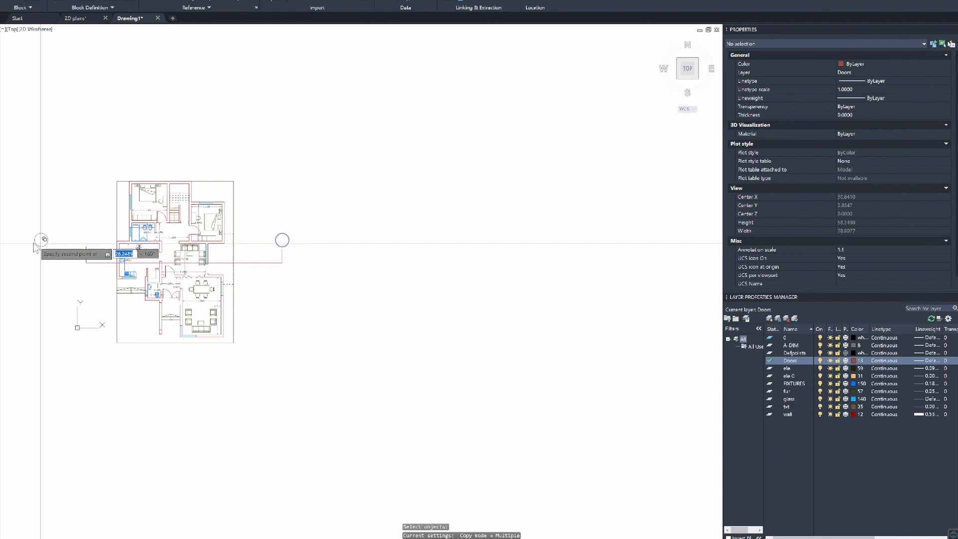
click(87, 242)
key(Escape)
Draw a line about 0.51 units outward from the right circle's left quadrant, continuing diagonally to the circle's top.
middle_drag(283, 246, 336, 245)
scroll(335, 243, up, 4)
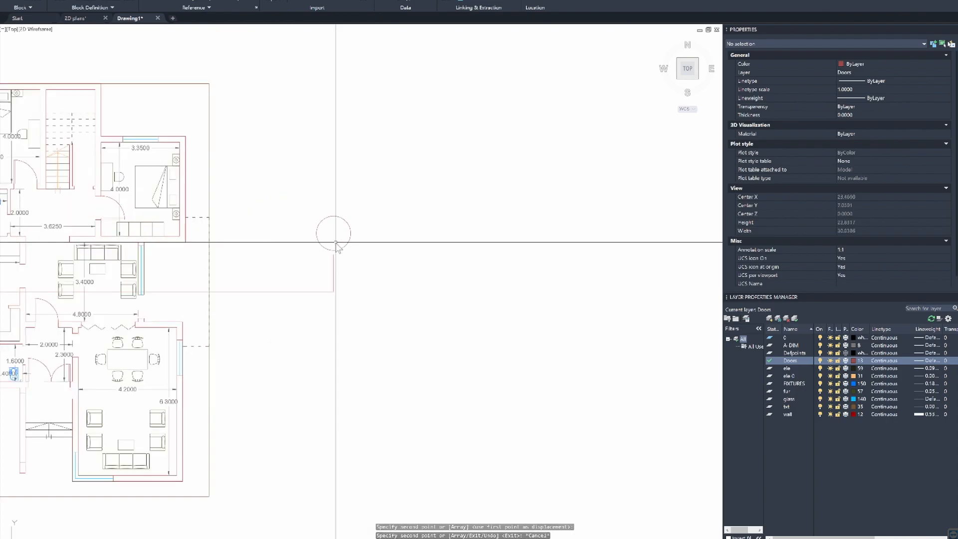
text(l)
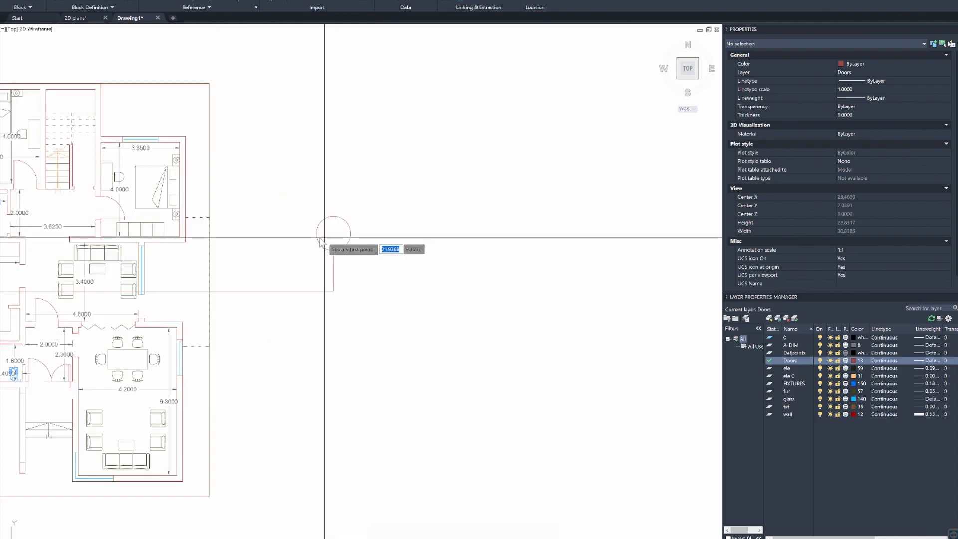
key(Return)
click(316, 232)
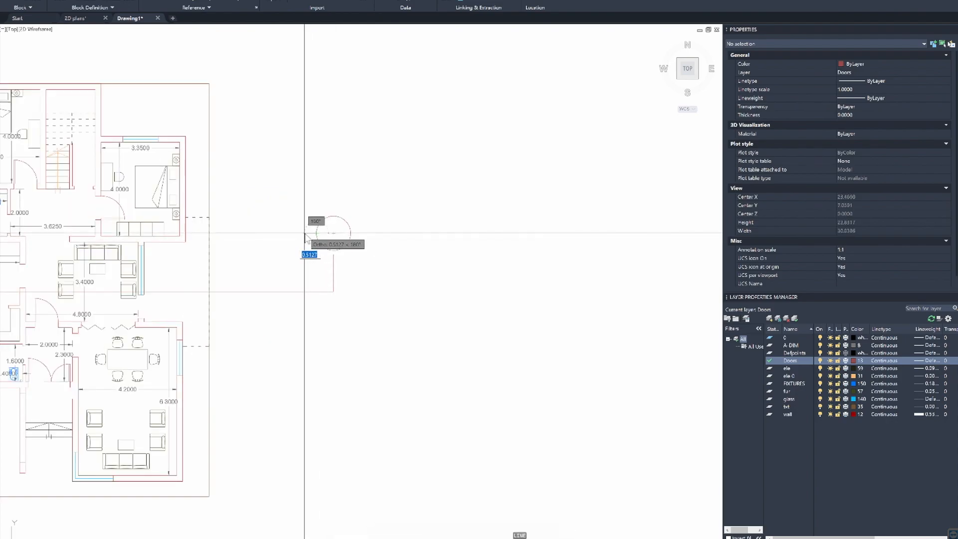
click(333, 215)
key(Escape)
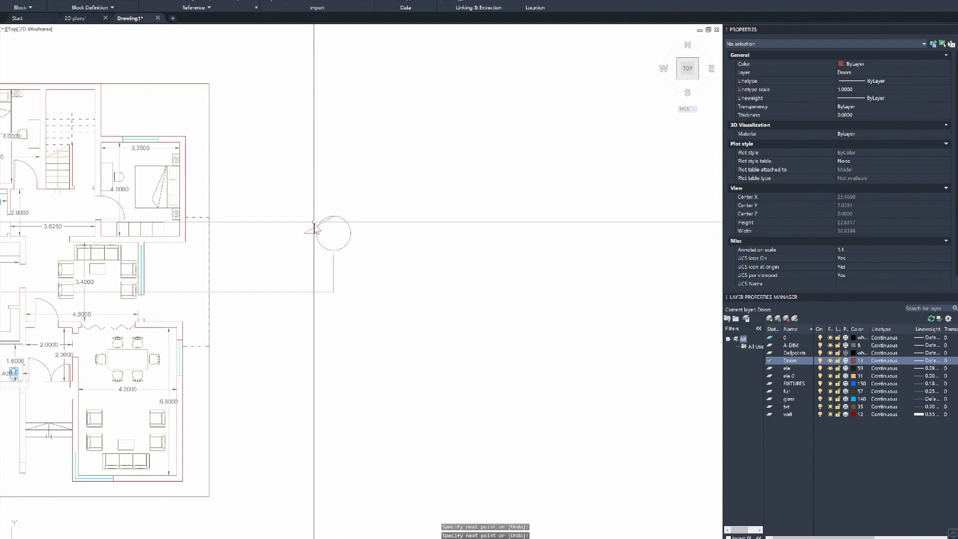
Stretch the diagonal line's upper end about 0.67 units straight up above the right circle.
click(319, 224)
click(334, 215)
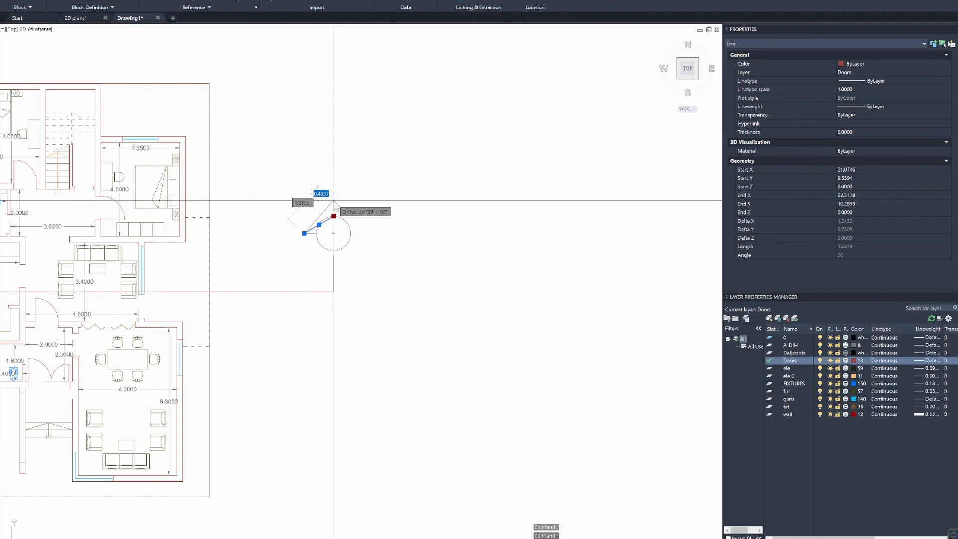
click(334, 199)
key(Escape)
key(Escape)
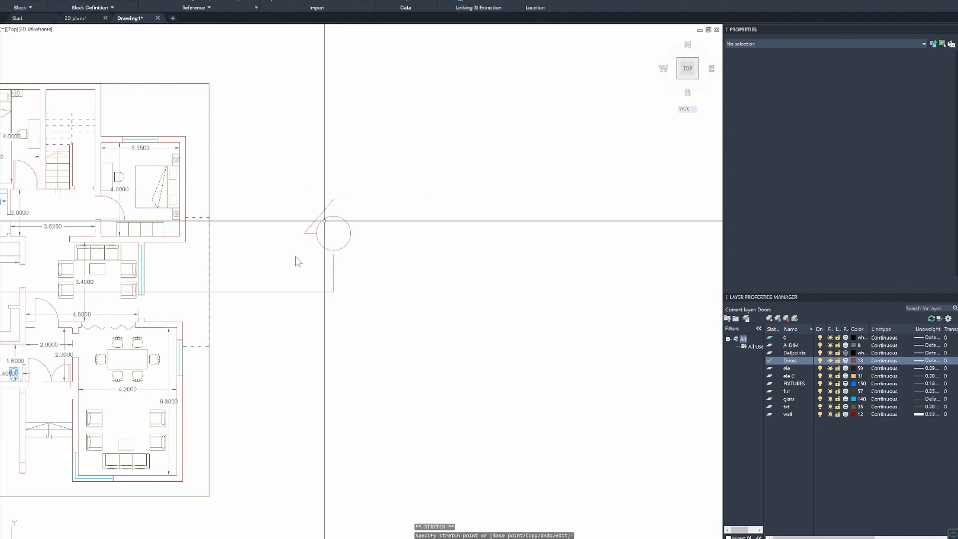
Mirror the two arrowhead lines about the right circle's vertical centreline, keeping the source lines.
text(mi)
key(Return)
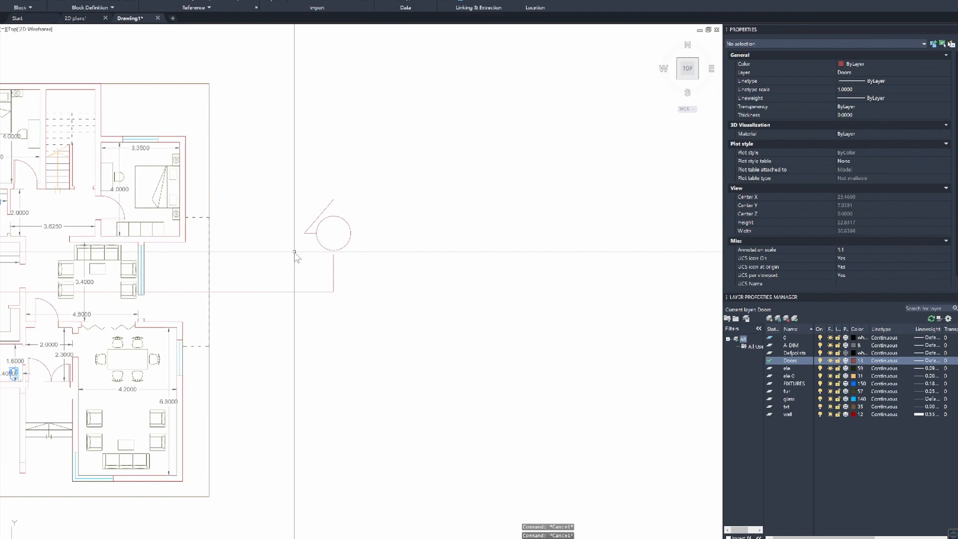
click(314, 229)
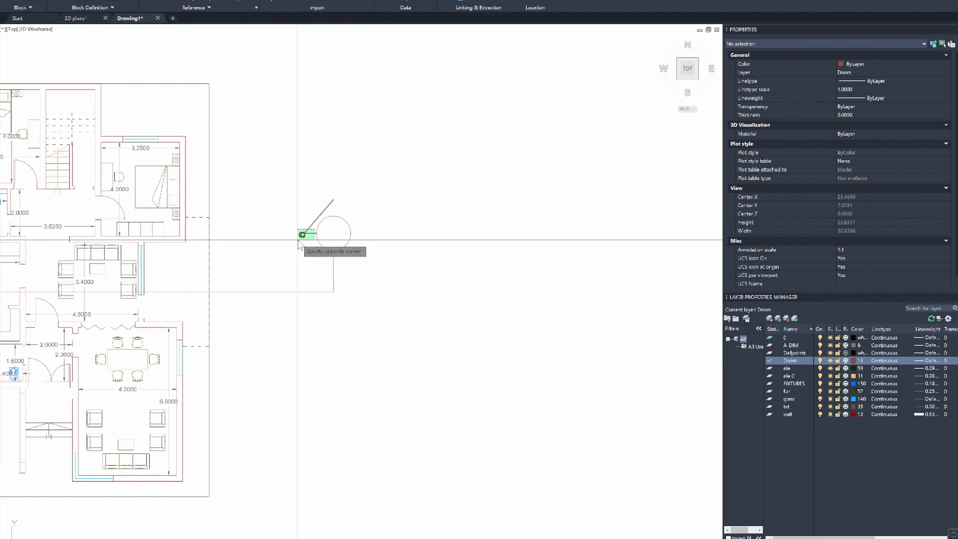
click(298, 240)
key(Return)
click(334, 237)
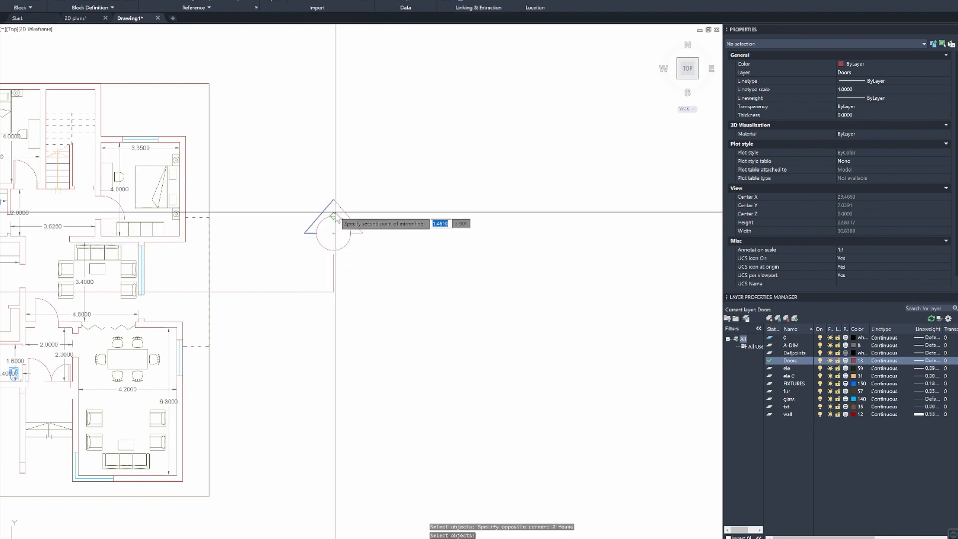
click(334, 218)
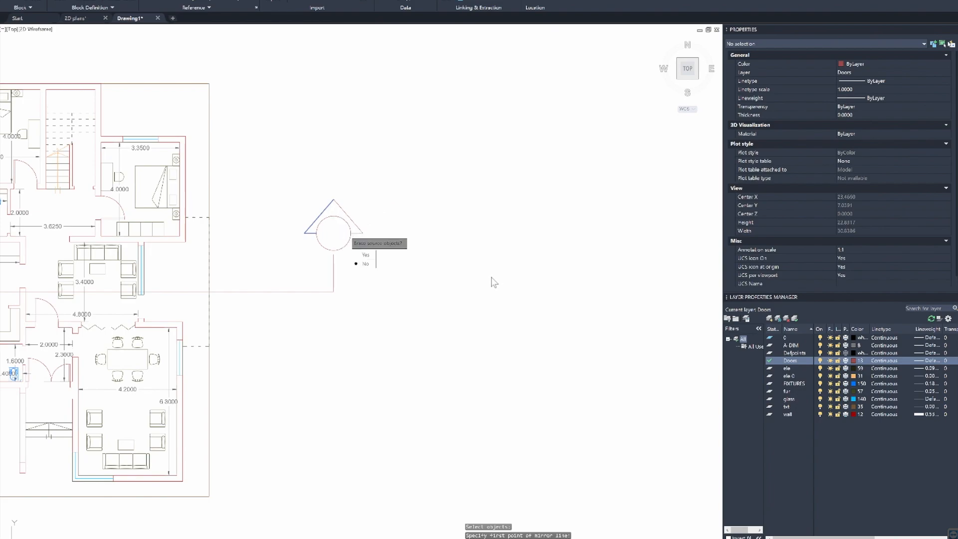
key(Return)
mouse_move(256, 364)
middle_down()
mouse_move(322, 357)
mouse_move(473, 387)
middle_up()
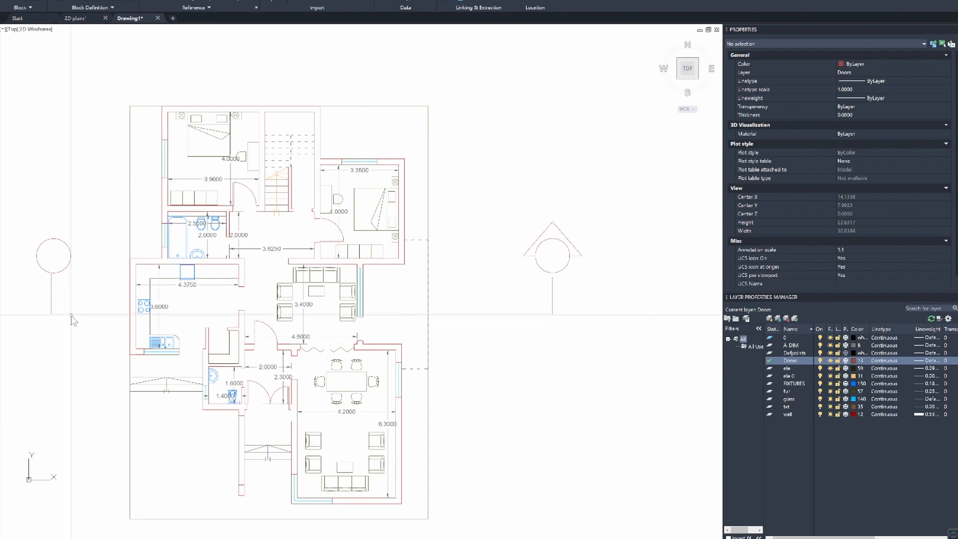
mouse_move(72, 314)
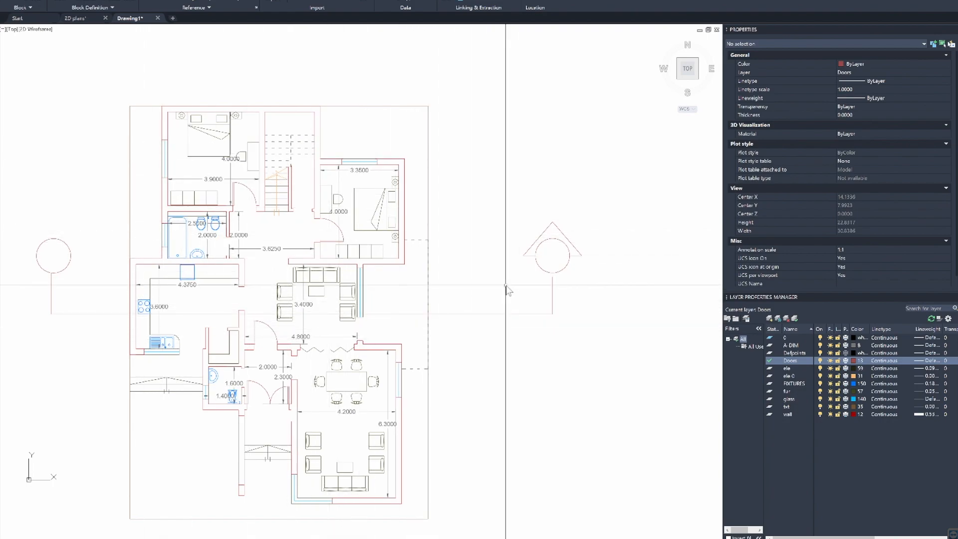
middle_drag(574, 269, 542, 283)
middle_drag(78, 239, 181, 249)
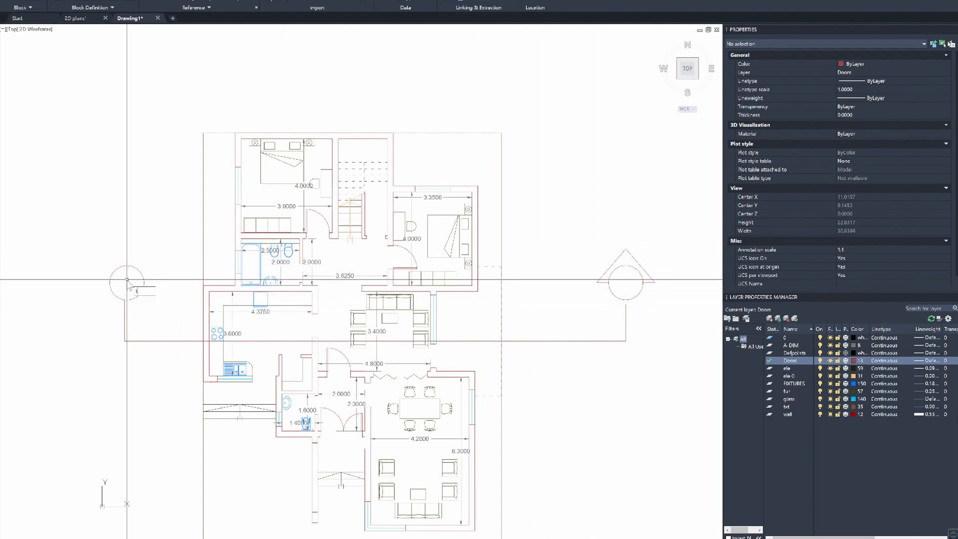
text(te)
key(Return)
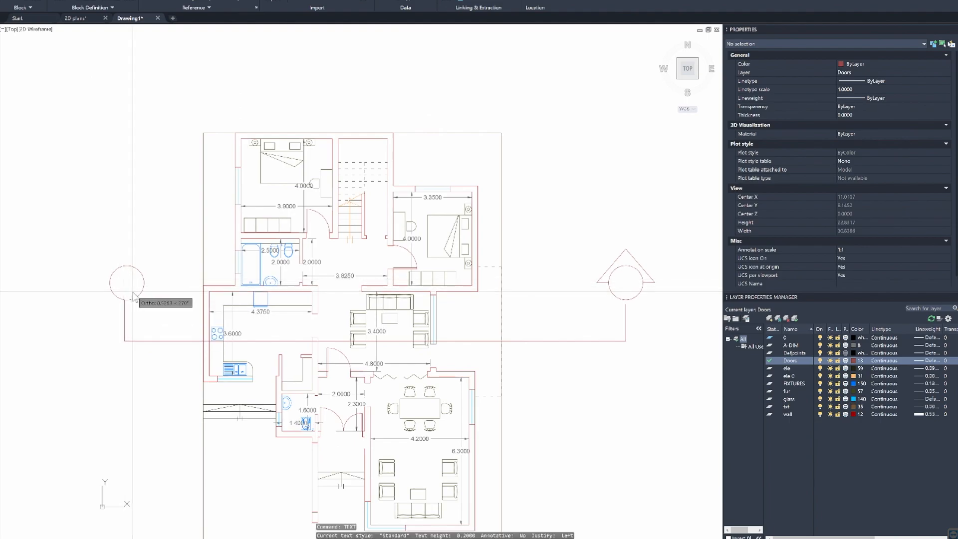
click(128, 284)
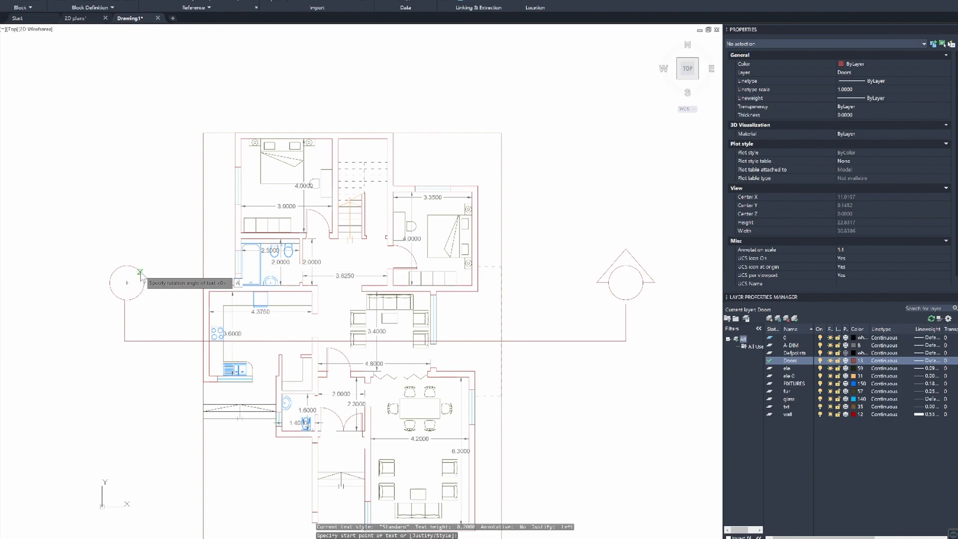
key(Return)
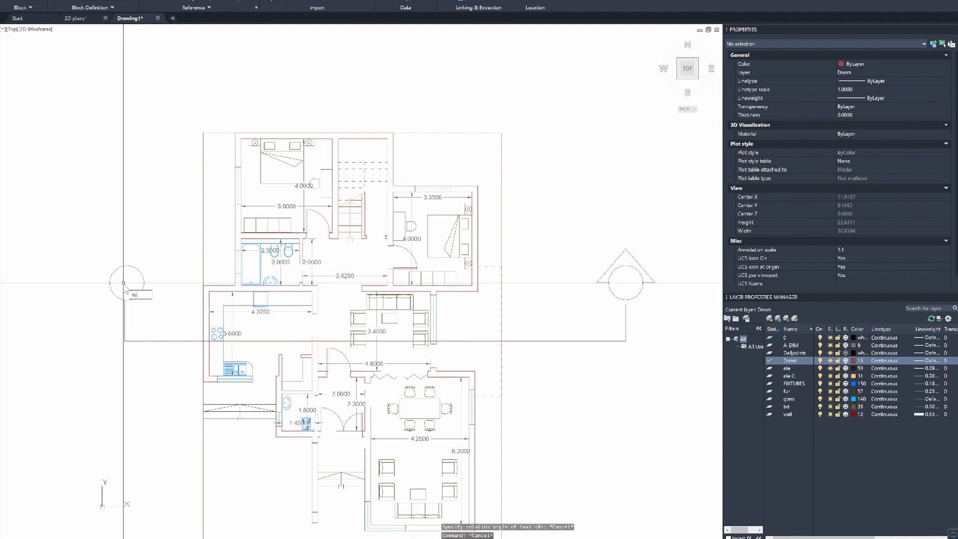
Add the single-line text "A" at the left circle and move it down into the circle's centre.
key(Return)
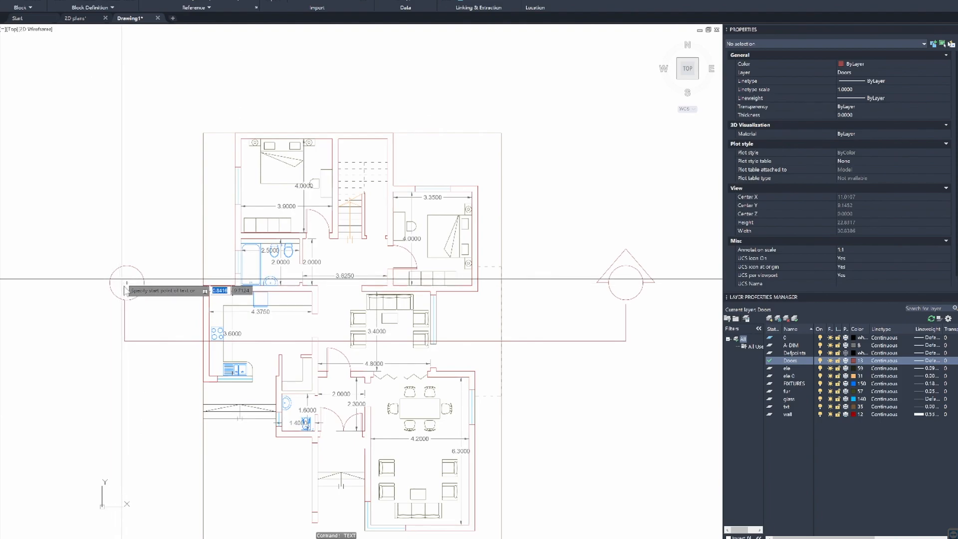
click(123, 278)
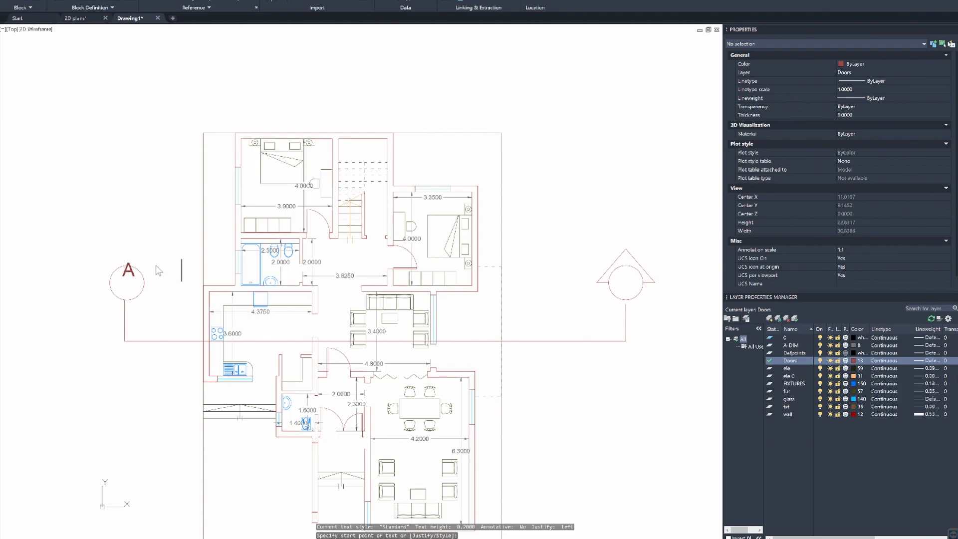
click(156, 266)
key(Return)
text(m)
key(Return)
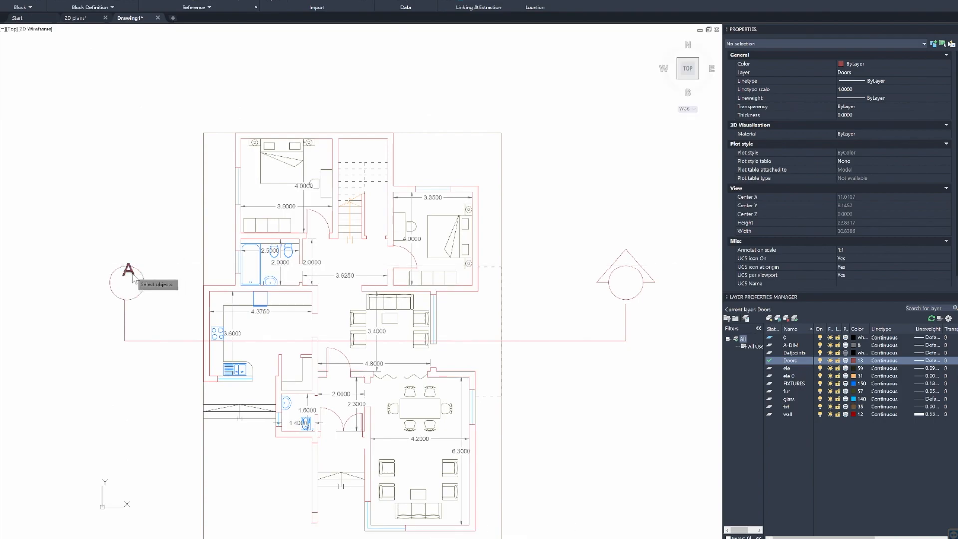
click(182, 245)
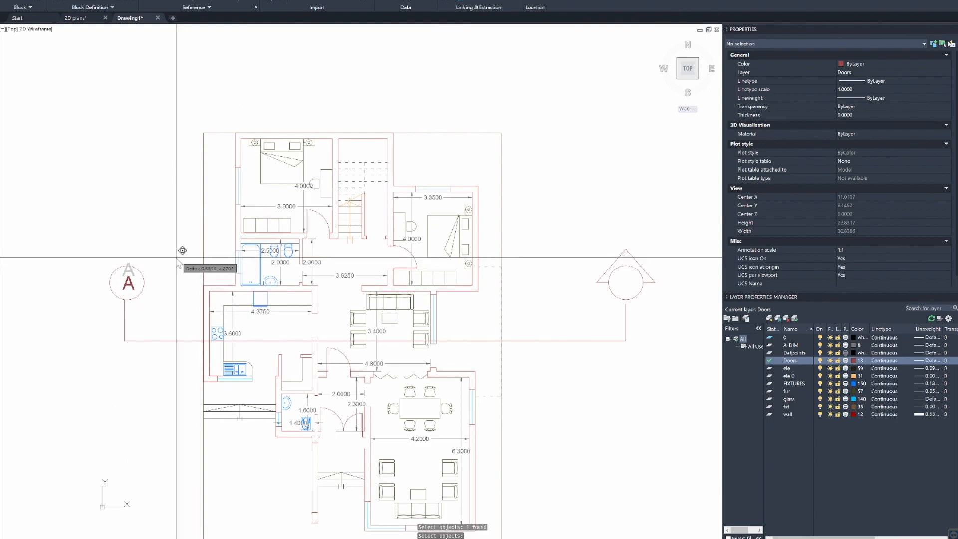
Copy the letter A from the left circle into the right circle, using the circles' lower quadrants as reference points.
text(co)
key(Return)
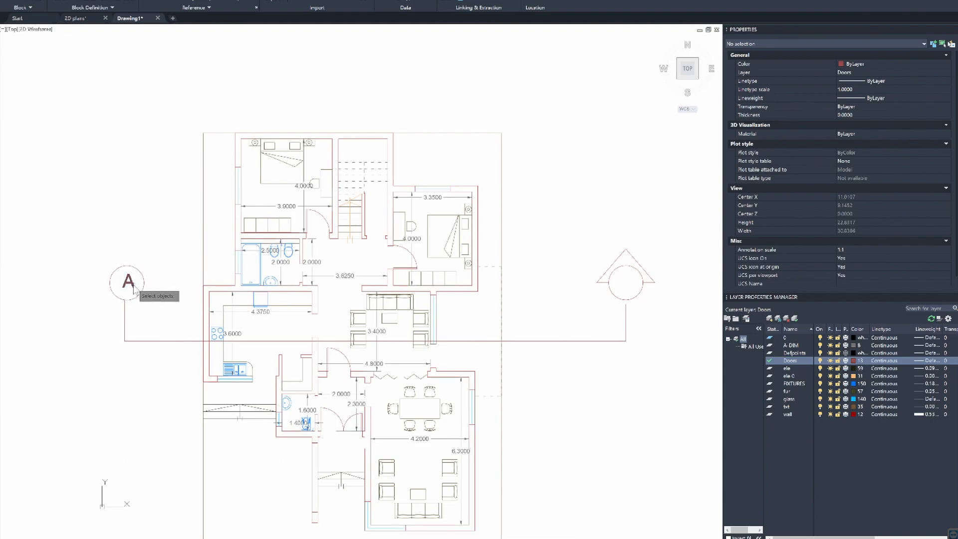
click(133, 288)
key(Return)
click(126, 299)
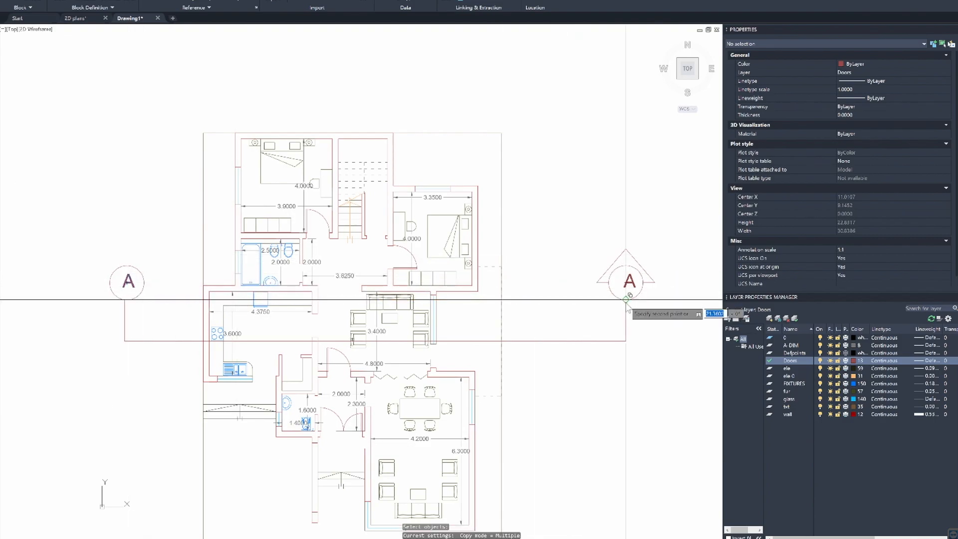
click(626, 299)
key(Escape)
key(Escape)
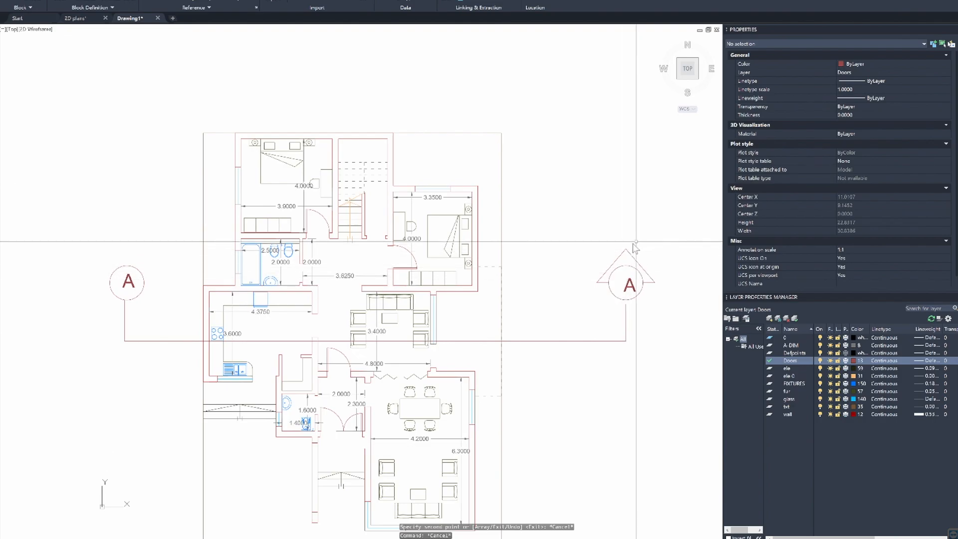
Copy the four arrowhead lines from the right circle to the left circle, using the circles' lower quadrants as reference points.
drag(634, 247, 619, 257)
click(649, 294)
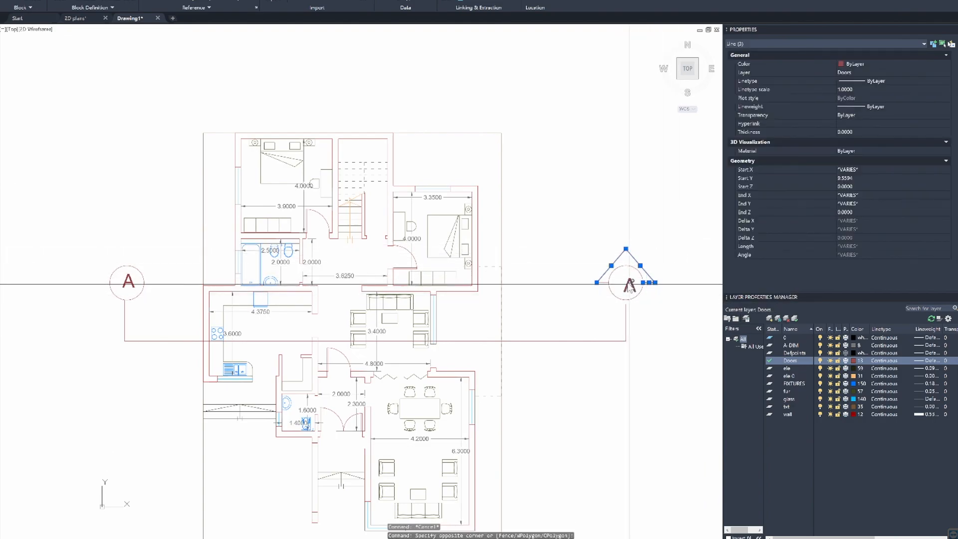
click(577, 265)
click(612, 294)
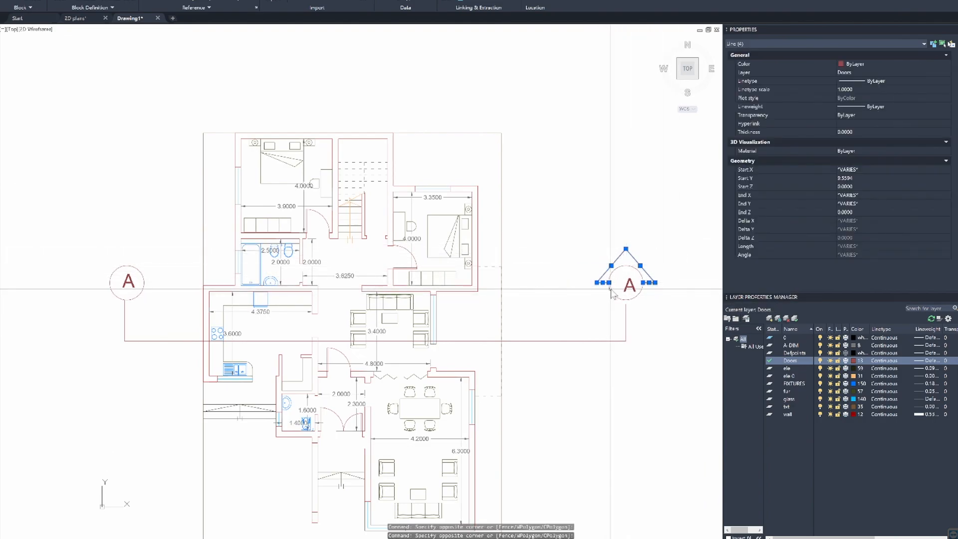
text(co)
key(Return)
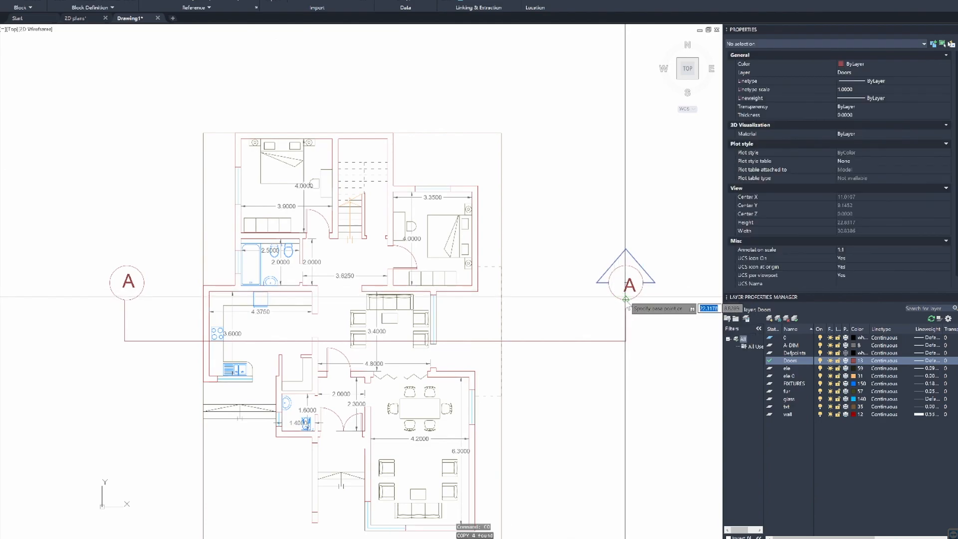
click(622, 302)
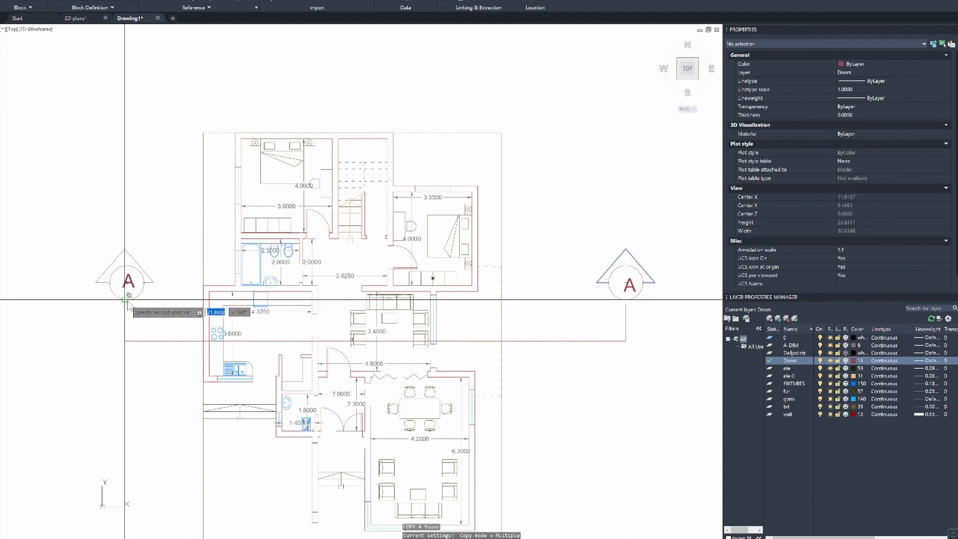
click(126, 299)
key(Escape)
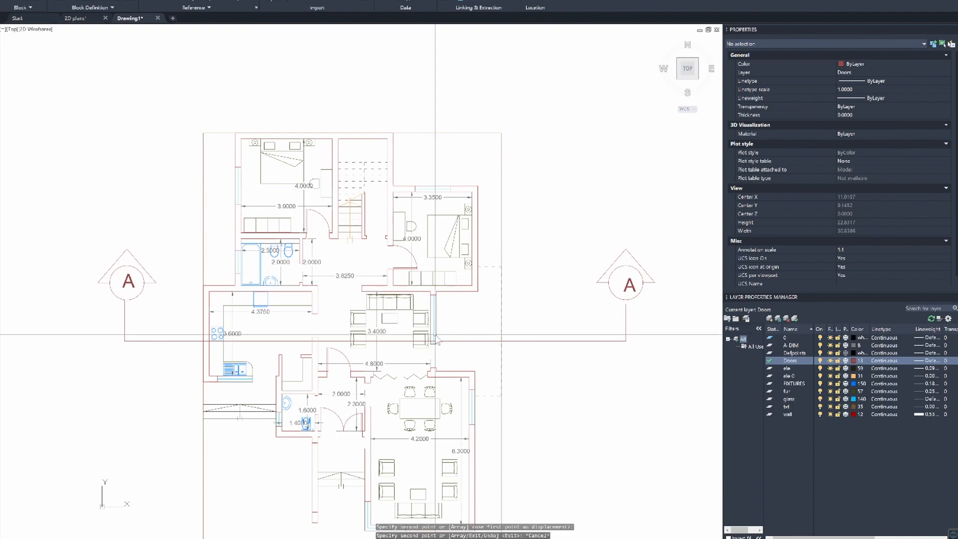
Draw a separate small circle in the empty area to the right of the floor plan.
middle_drag(555, 345, 398, 333)
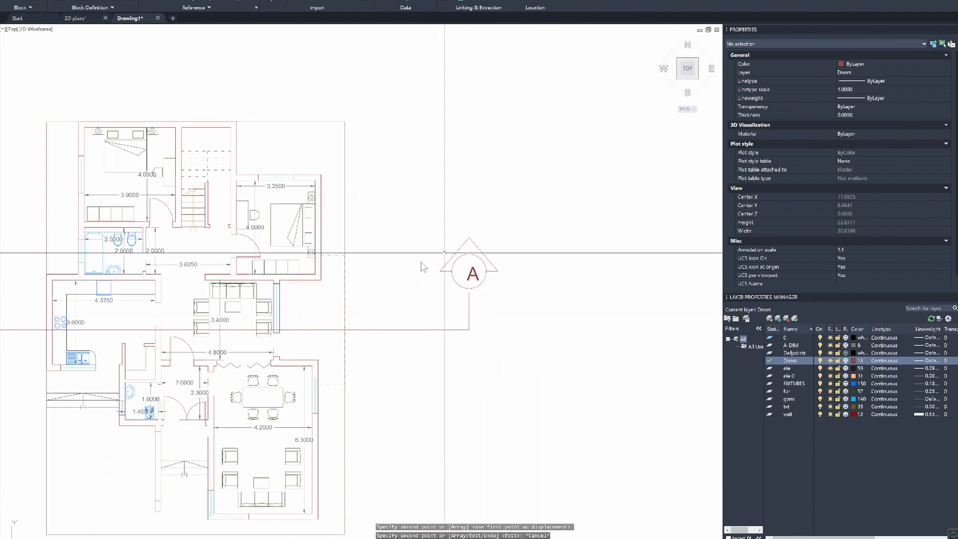
scroll(360, 274, up, 2)
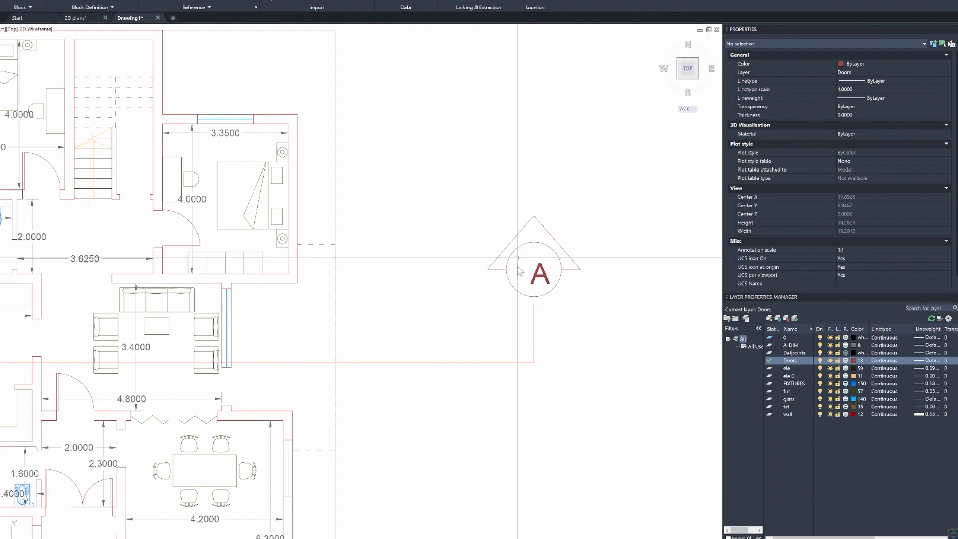
middle_drag(544, 308, 113, 235)
scroll(351, 244, up, 7)
middle_drag(520, 287, 403, 286)
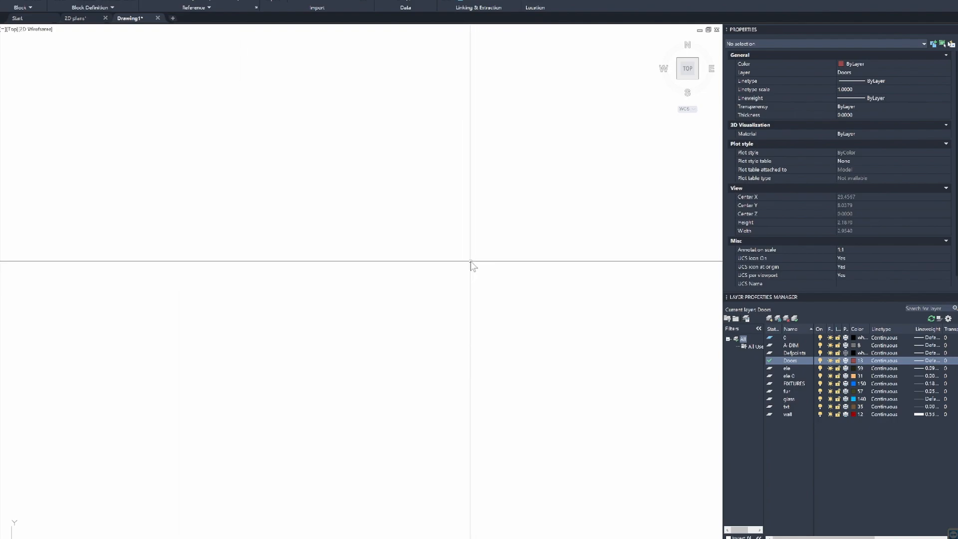
text(c)
key(Return)
click(451, 280)
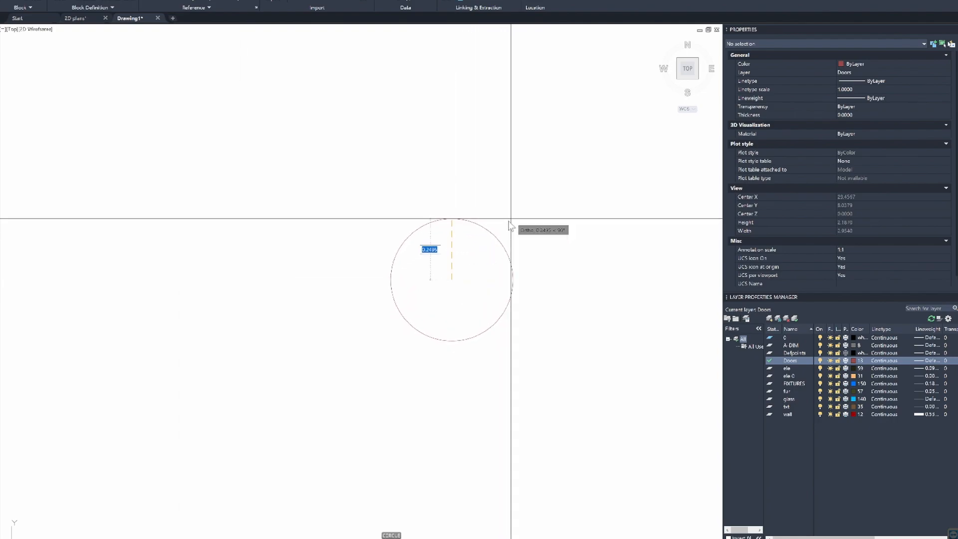
click(502, 233)
Draw a horizontal line about 0.12 units long outward from the new circle's right quadrant.
text(l)
key(Return)
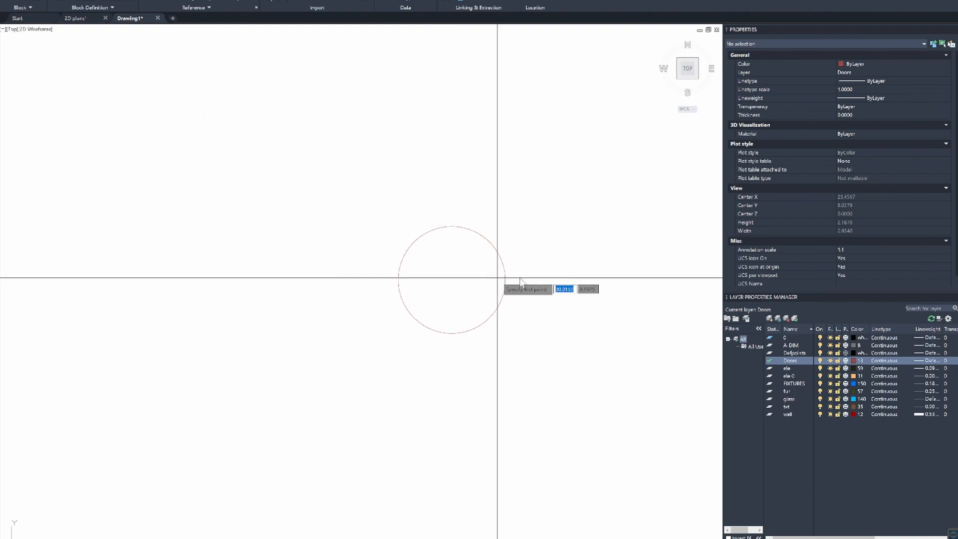
click(505, 280)
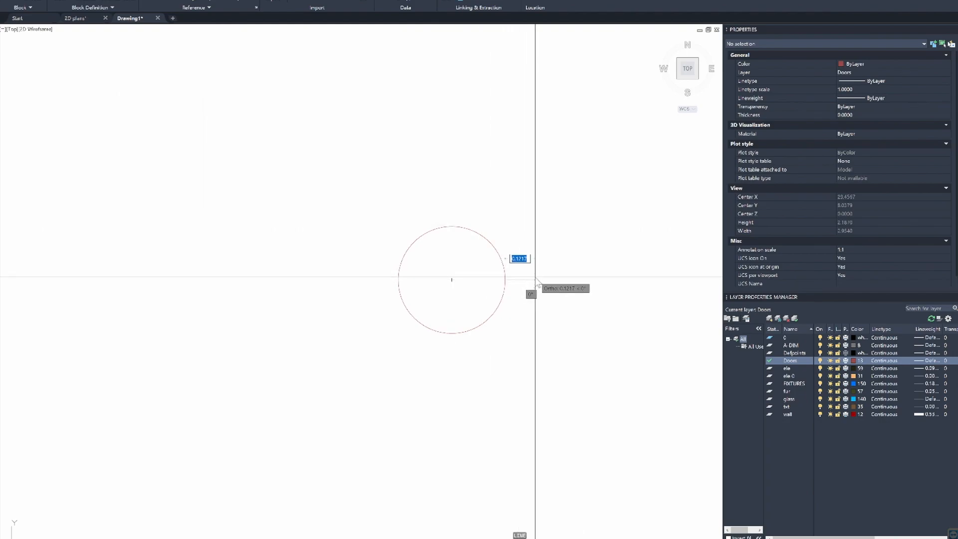
click(535, 279)
key(Escape)
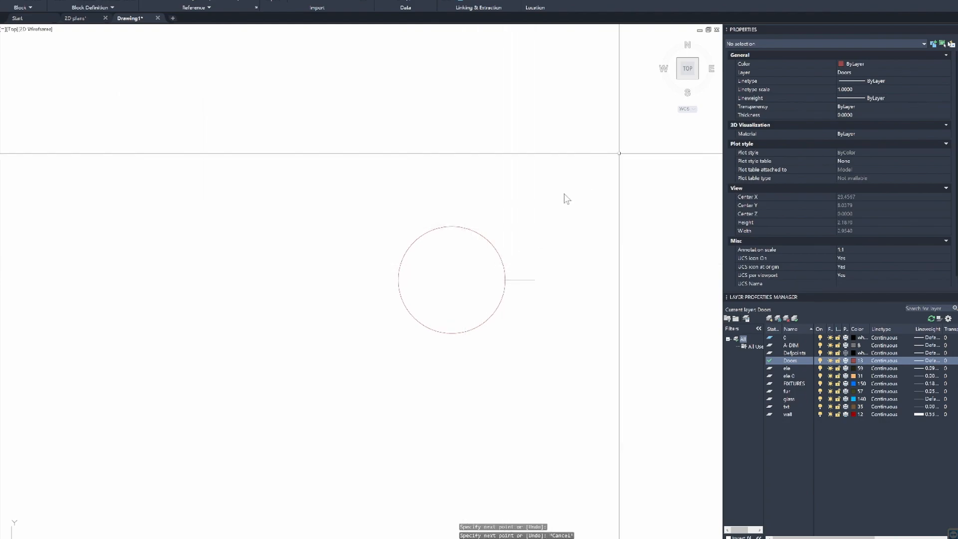
Draw a vertical line about 0.35 units long up from the circle's centre, continuing diagonally to the short horizontal line's outer end.
key(Return)
click(452, 226)
click(454, 195)
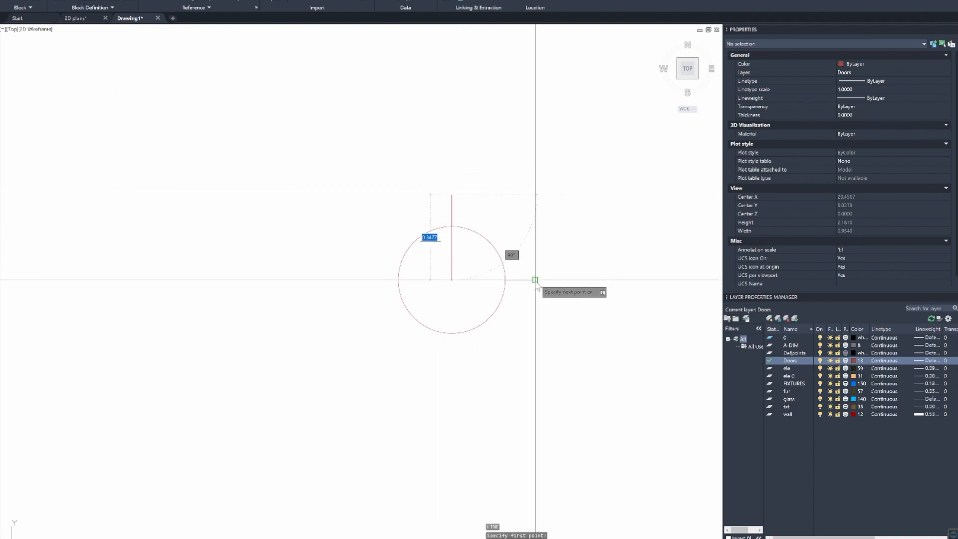
key(Escape)
Erase the vertical line running up from the circle's centre.
text(e)
key(Return)
click(451, 213)
key(Return)
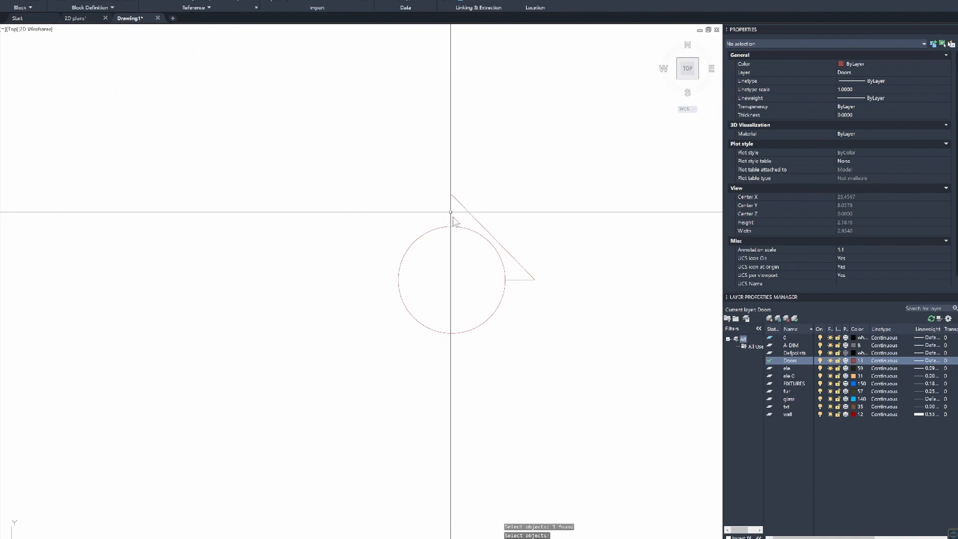
key(Escape)
Mirror the diagonal and short horizontal lines about the new circle's vertical centreline, keeping the source lines.
click(535, 250)
click(523, 289)
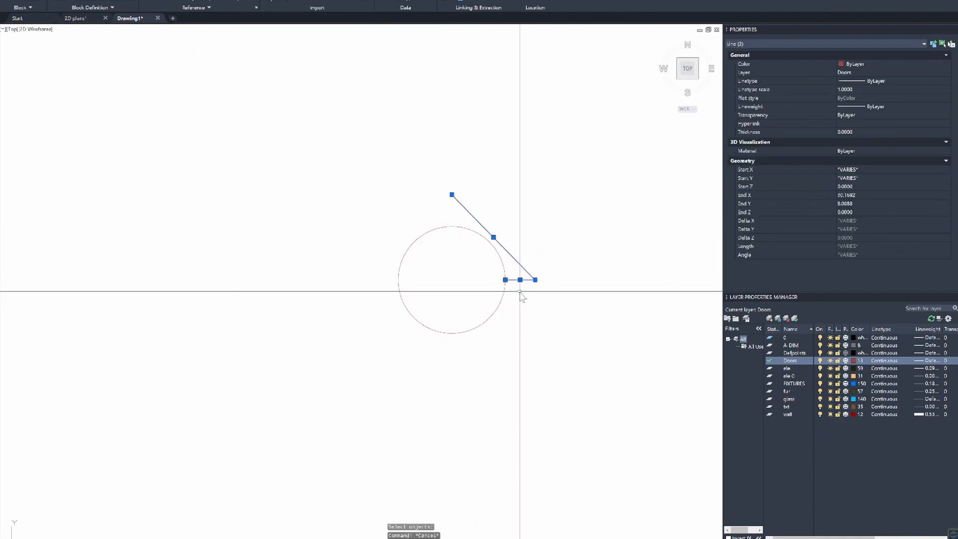
key(Return)
click(452, 280)
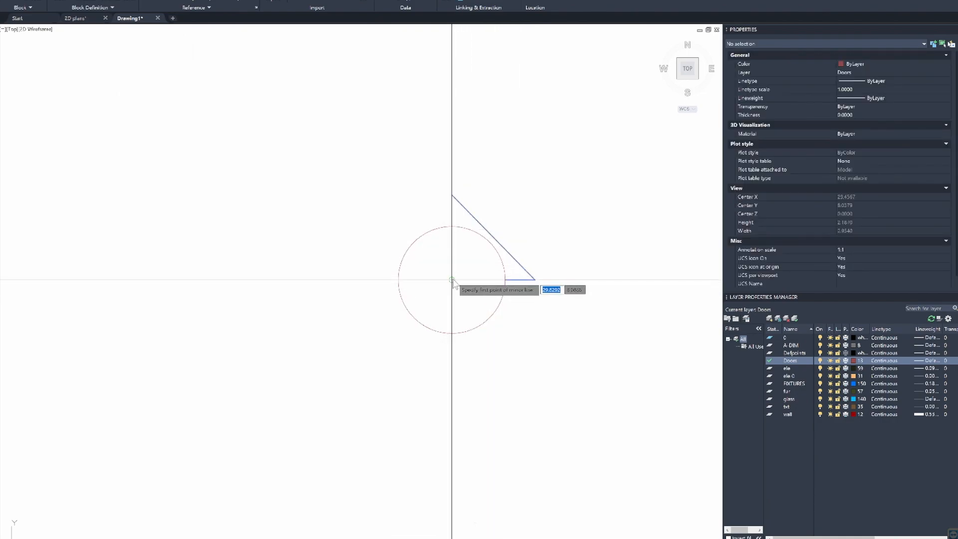
click(451, 196)
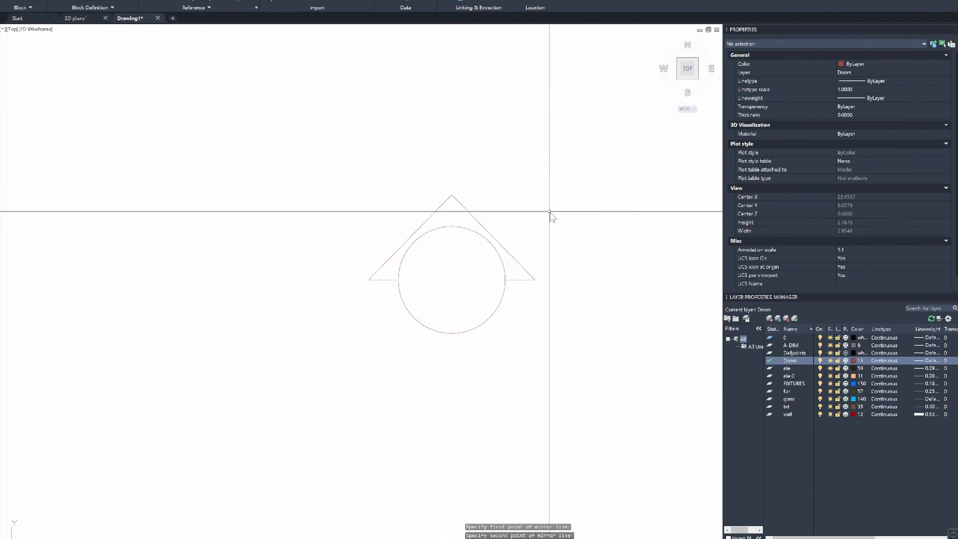
Create a layer named Annotations with colour 252.
click(769, 318)
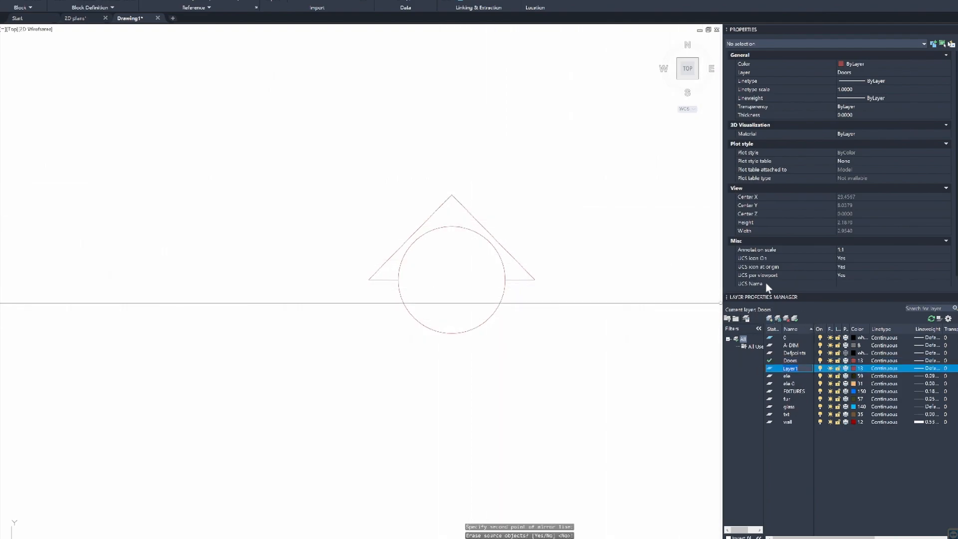
text(Annotations)
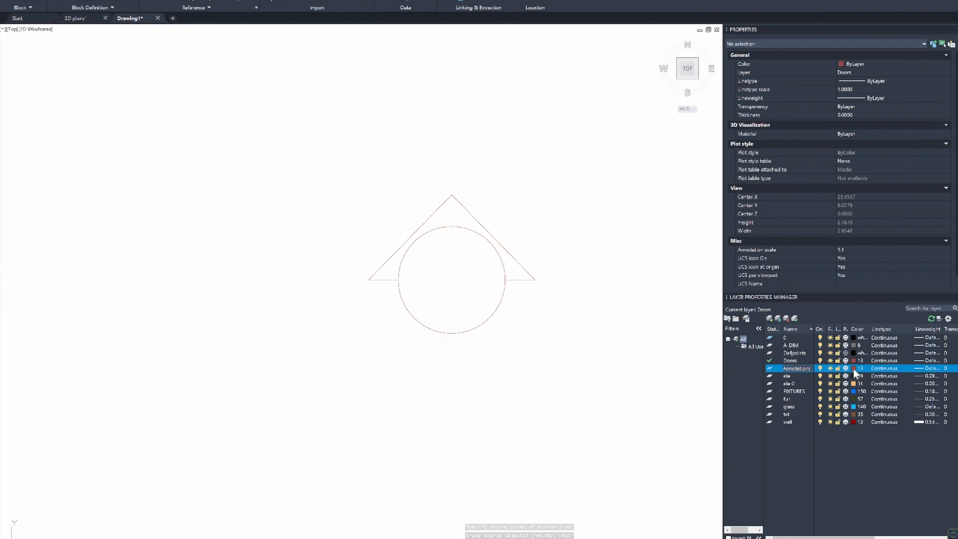
click(853, 369)
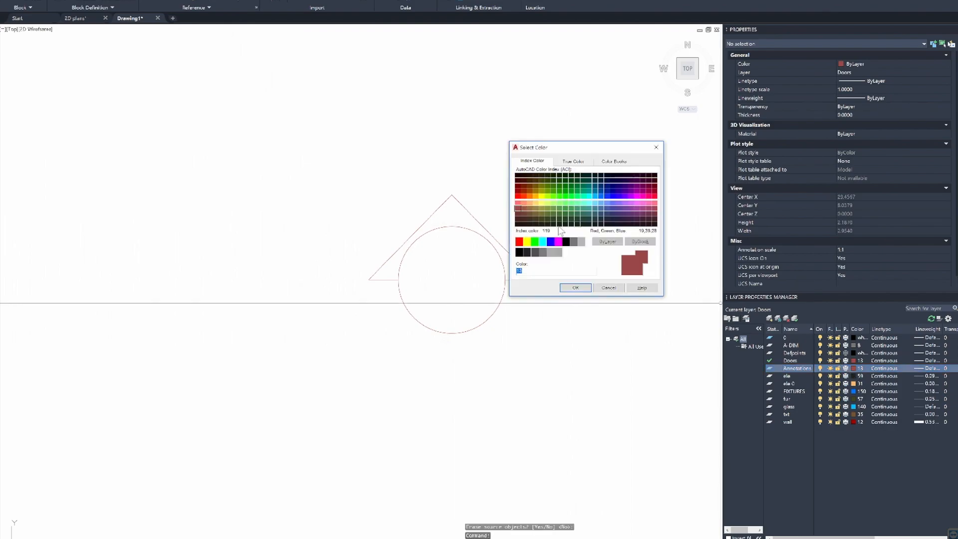
click(535, 253)
click(575, 287)
Move the new circle and its four arrowhead lines to the Annotations layer.
click(549, 137)
click(284, 379)
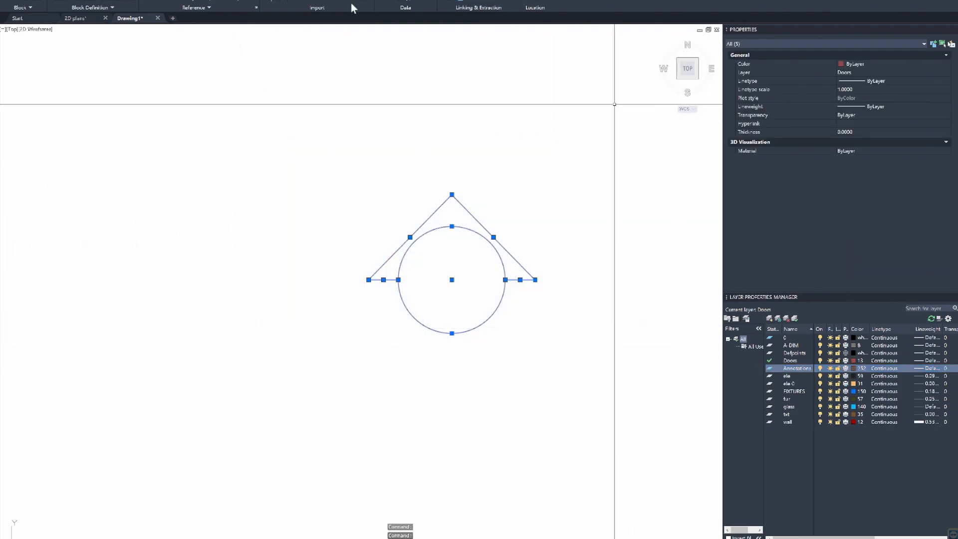
click(876, 71)
click(873, 73)
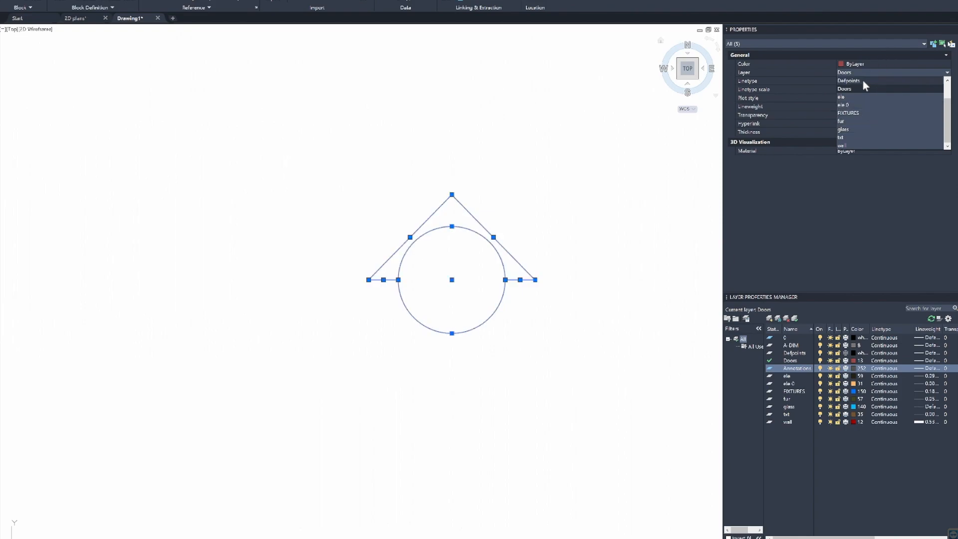
scroll(951, 125, up, 1)
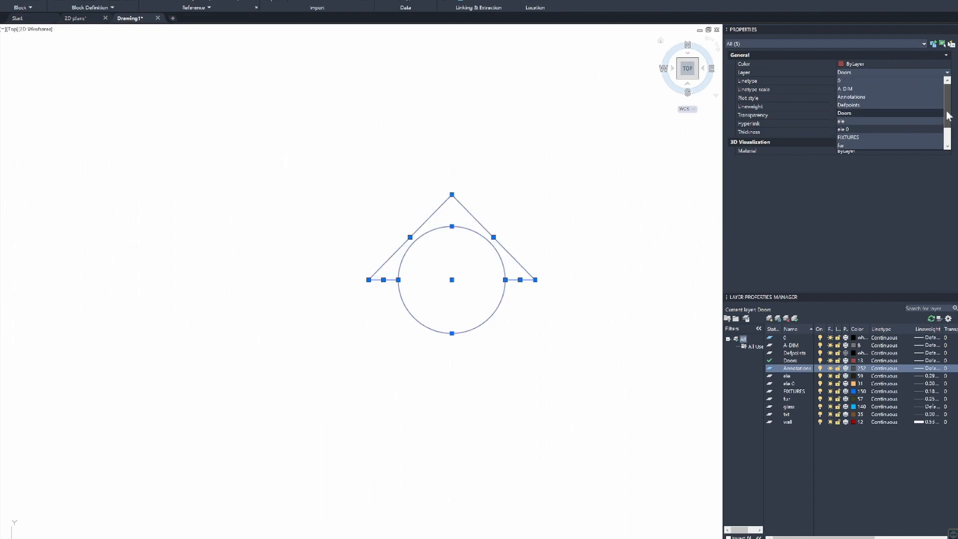
click(858, 97)
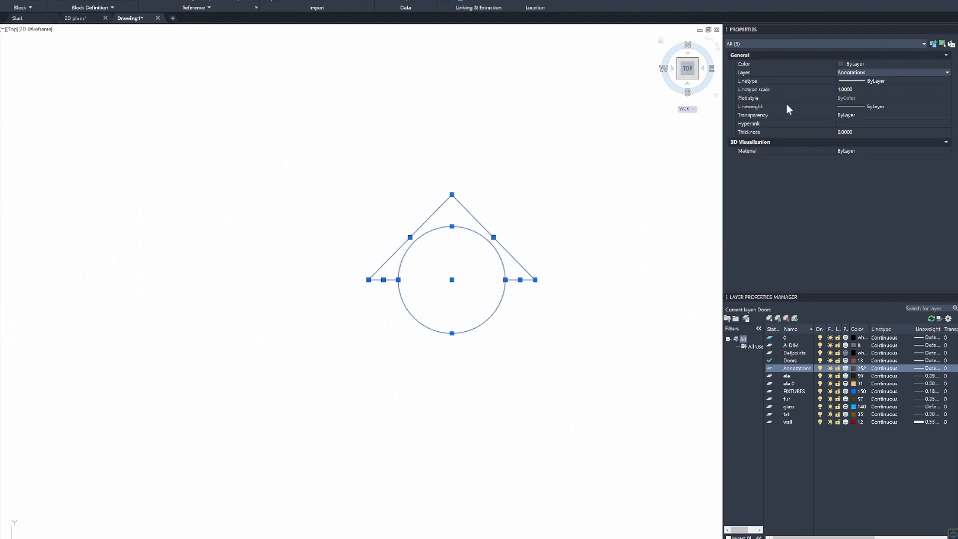
key(Escape)
key(Escape)
Define a block attribute with tag "Tage section", prompt "Please Enter Section Name" and default value "A".
middle_drag(457, 280, 466, 267)
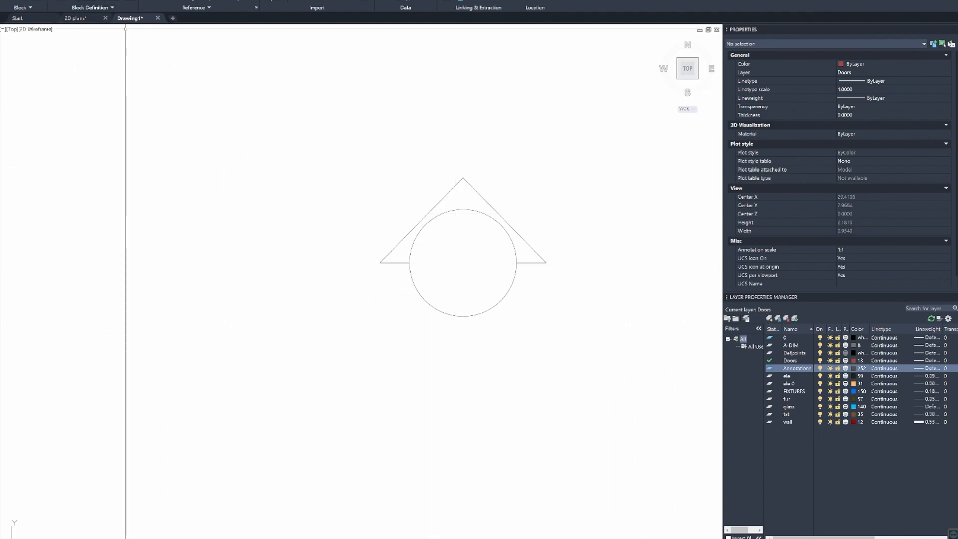
click(24, 2)
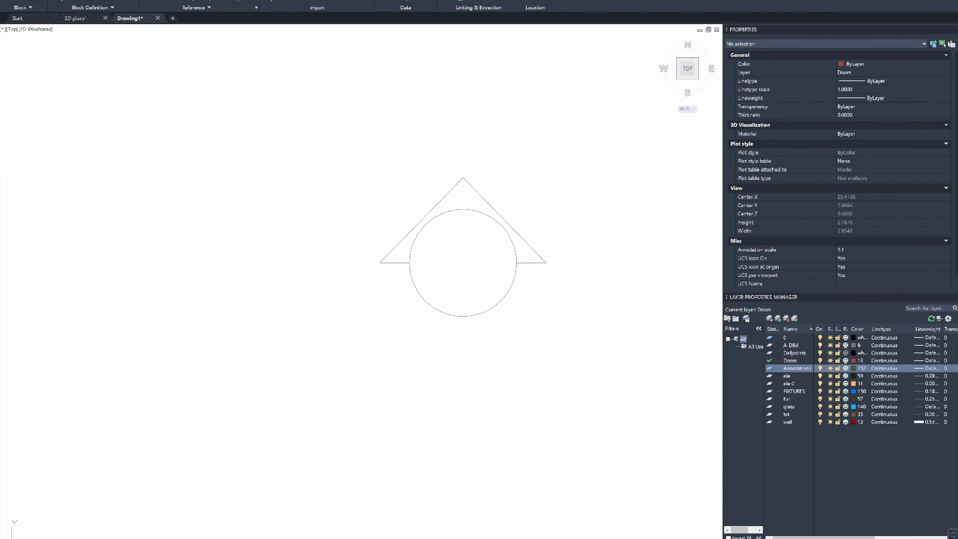
click(90, 2)
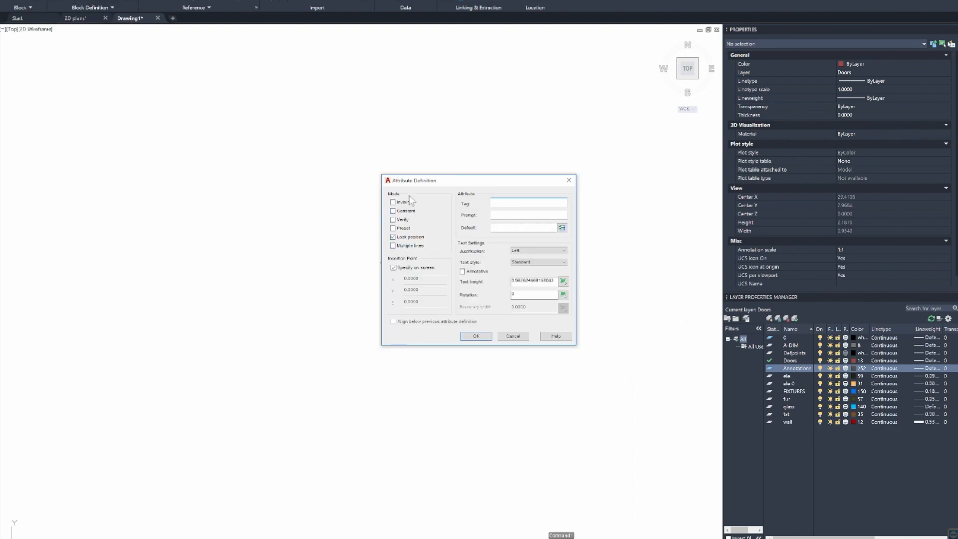
drag(424, 185, 352, 167)
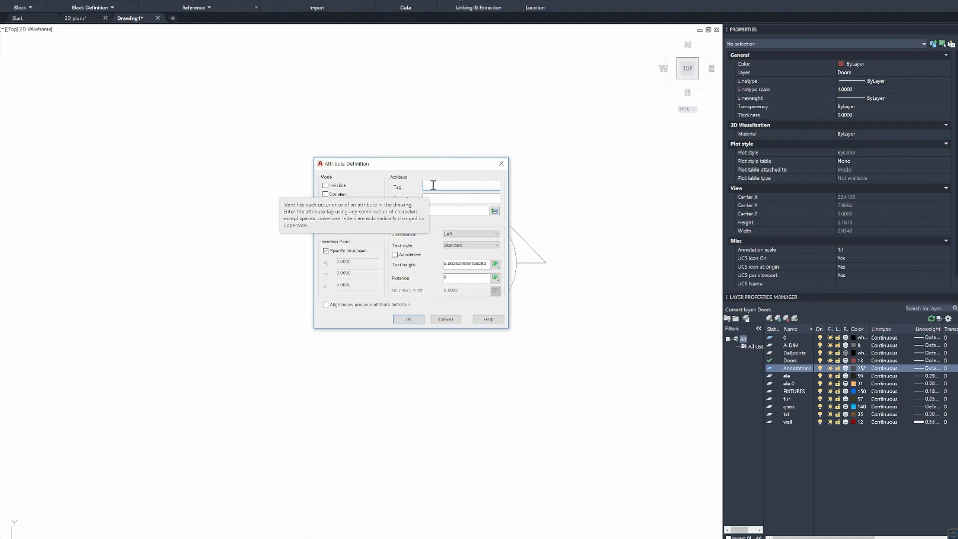
text(Tage section)
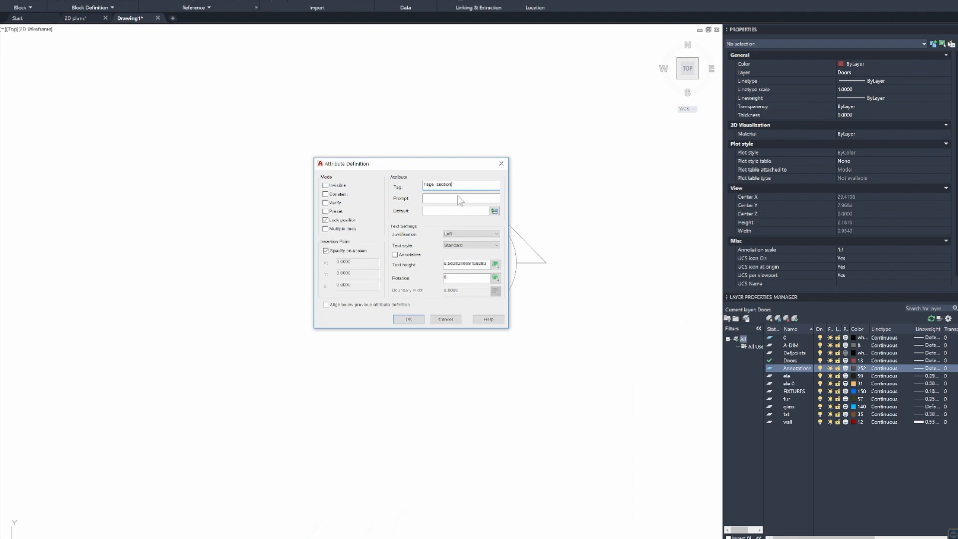
click(459, 200)
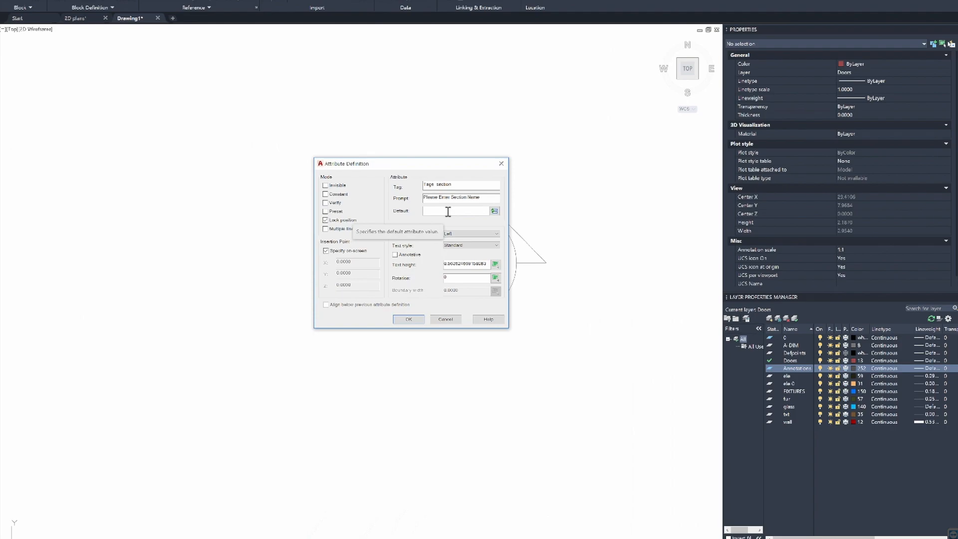
click(448, 211)
text(A)
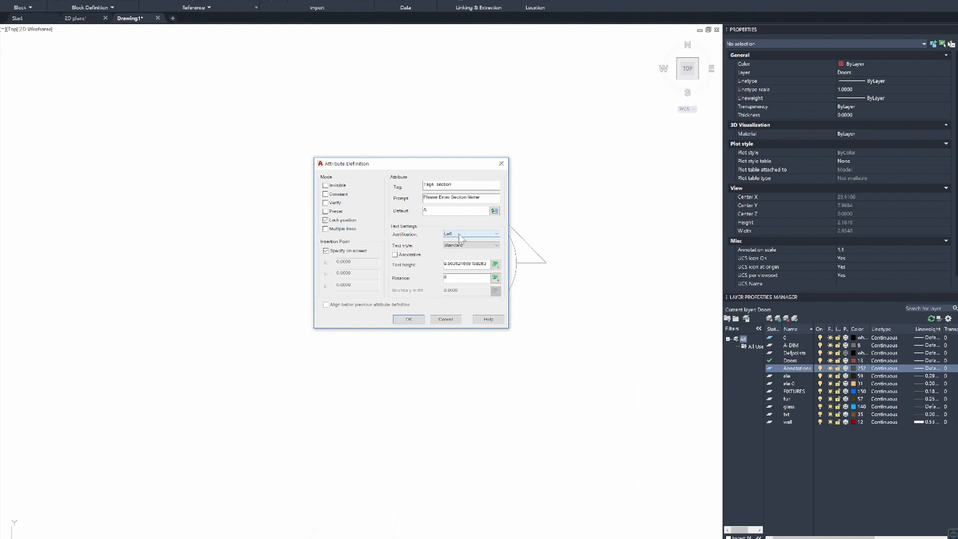
Keep the attribute's justification as Left and place it starting just below and left of the new marker's circle.
click(461, 236)
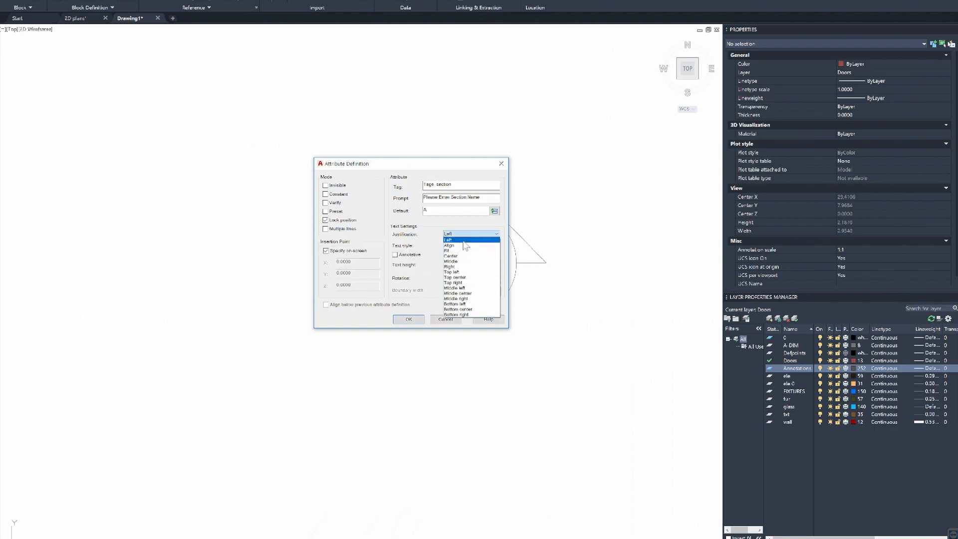
click(455, 241)
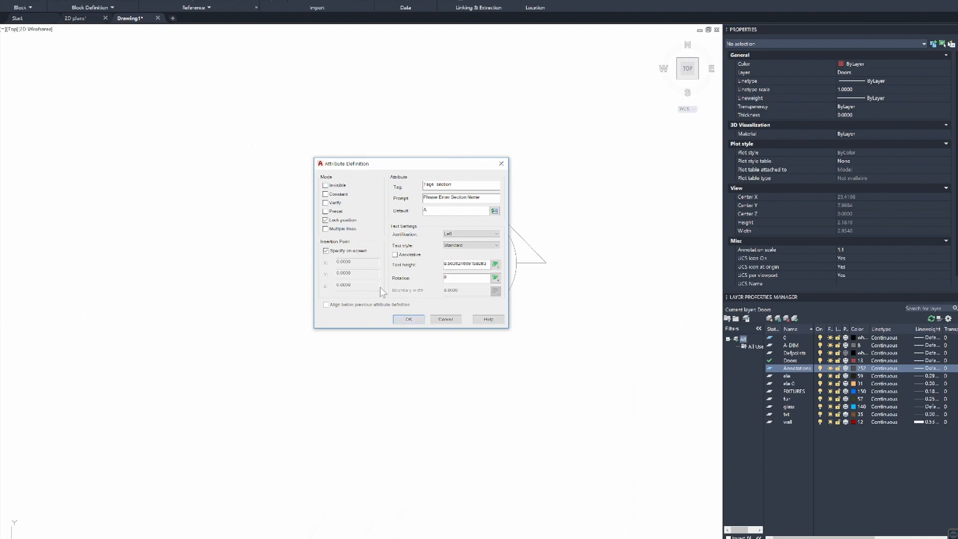
click(408, 319)
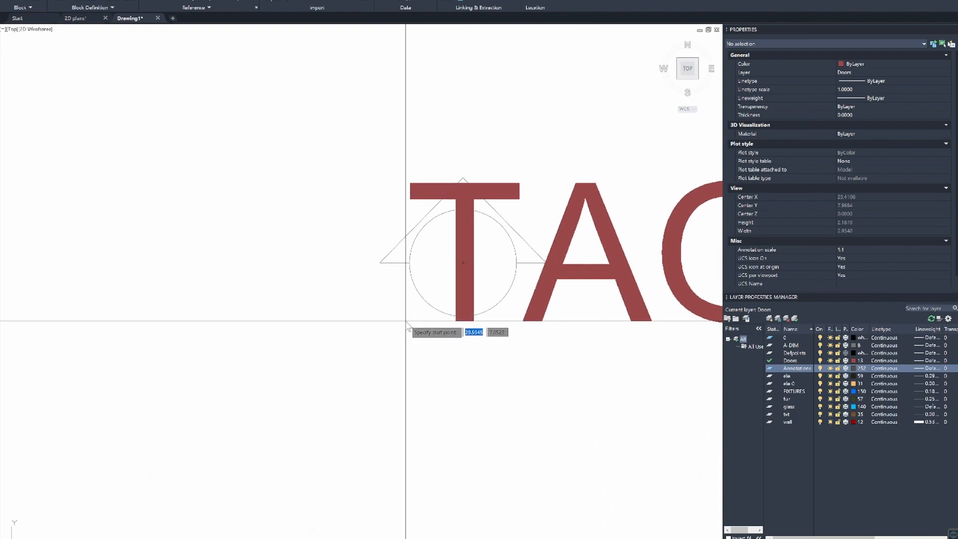
click(404, 320)
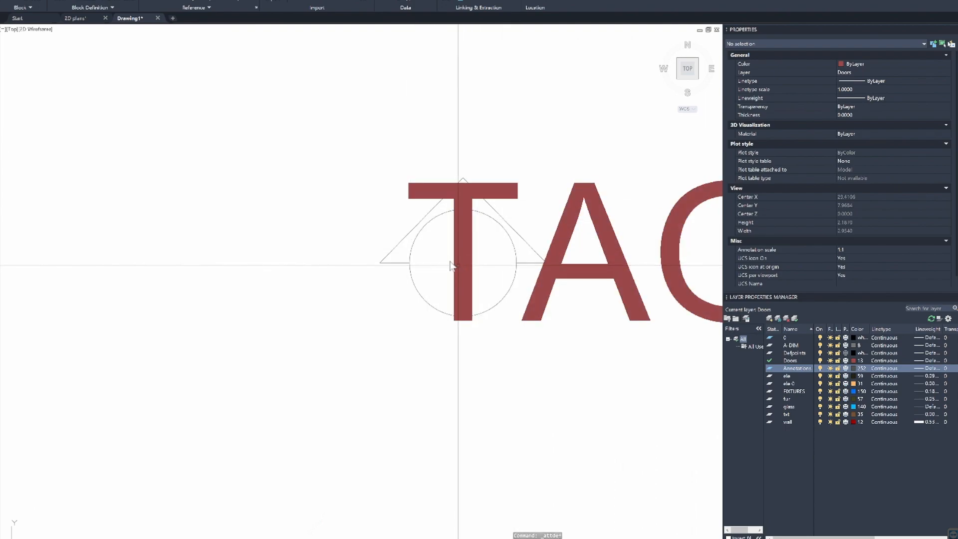
Scale the section name attribute down from its start point so its first letter fits inside the marker's circle.
middle_drag(492, 252, 296, 264)
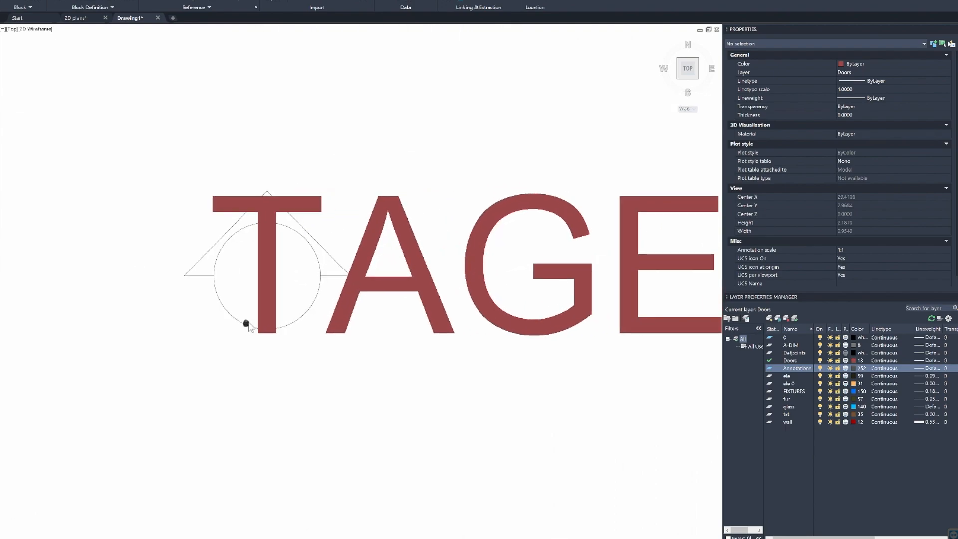
click(267, 298)
text(sc)
key(Return)
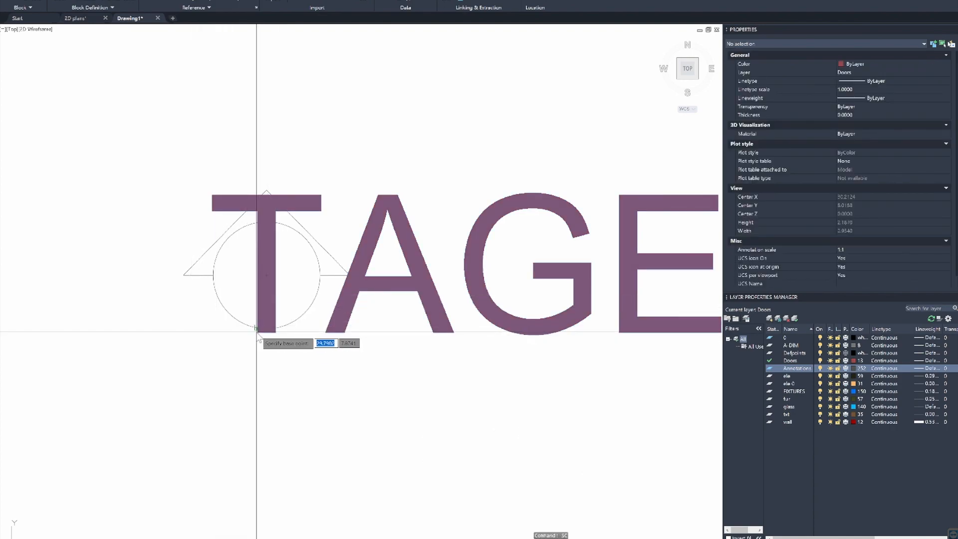
click(259, 332)
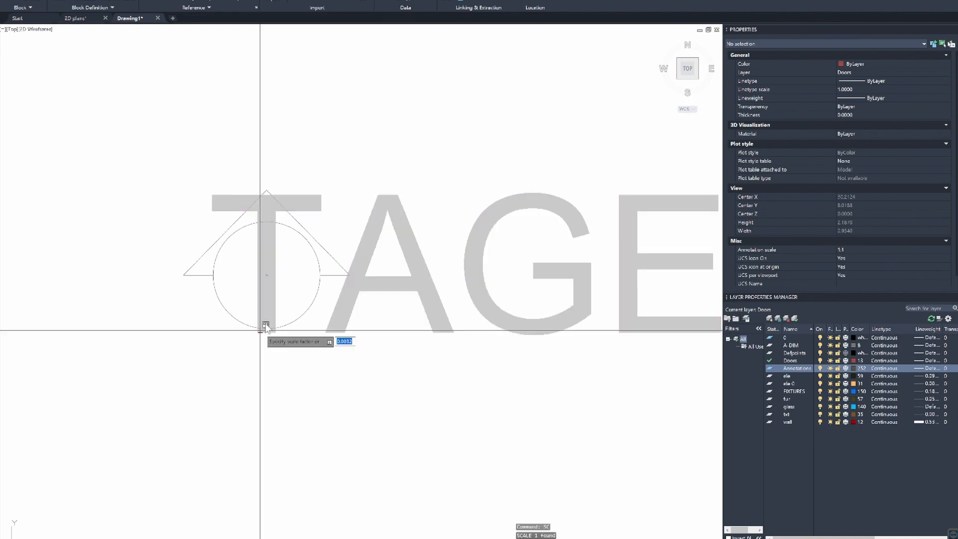
click(470, 173)
Move the scaled attribute so its first letter sits in the middle of the marker's circle.
key(m)
key(space)
click(504, 237)
click(403, 389)
key(space)
click(353, 451)
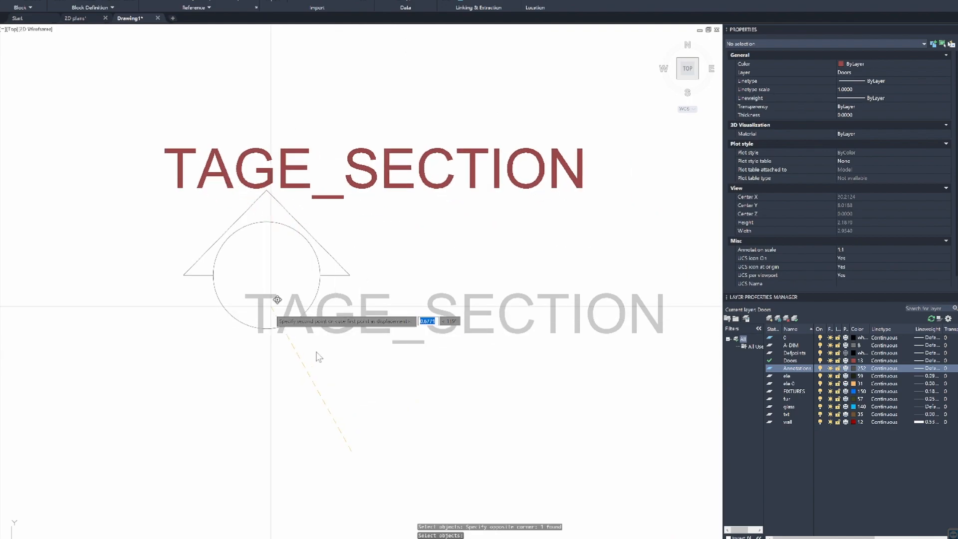
click(363, 412)
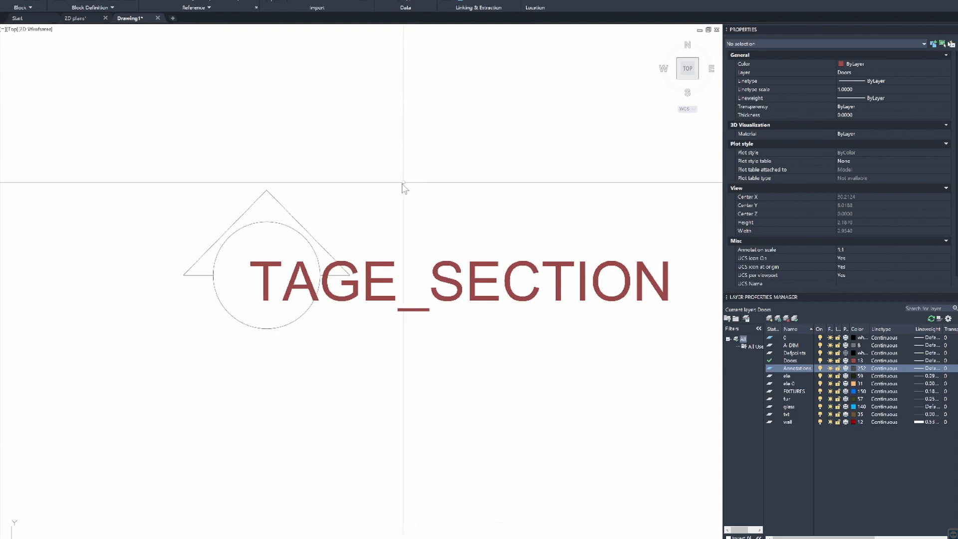
Put the section name attribute on the Annotations layer.
click(496, 246)
click(400, 342)
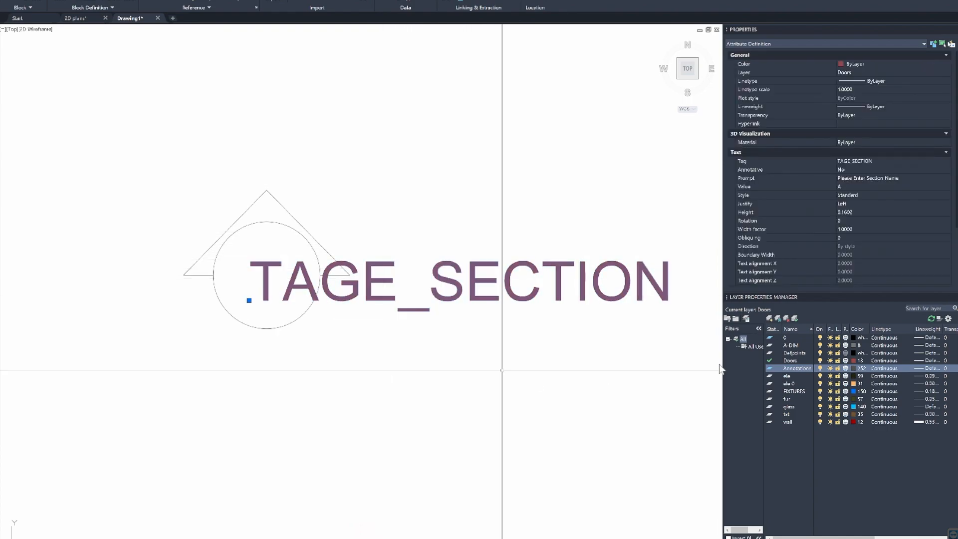
click(863, 72)
click(864, 73)
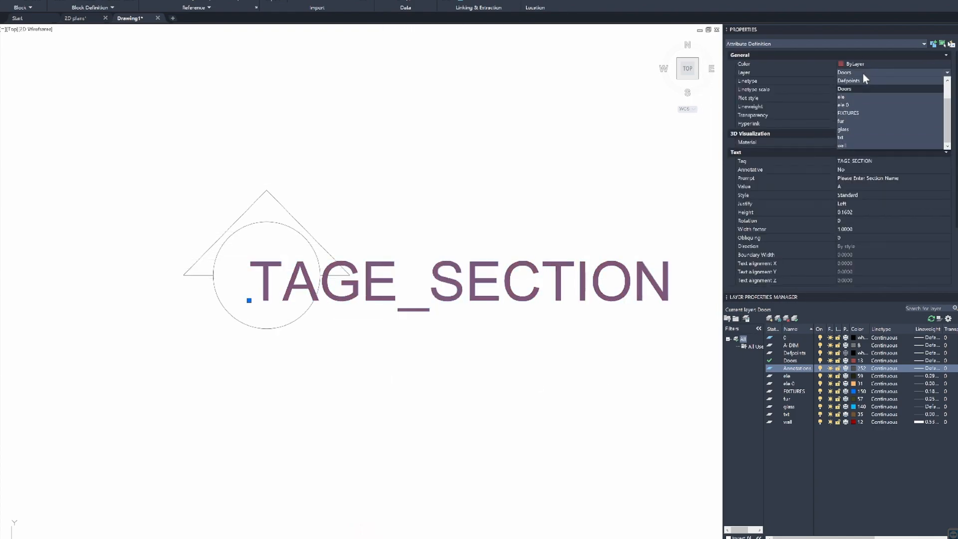
click(859, 73)
click(859, 74)
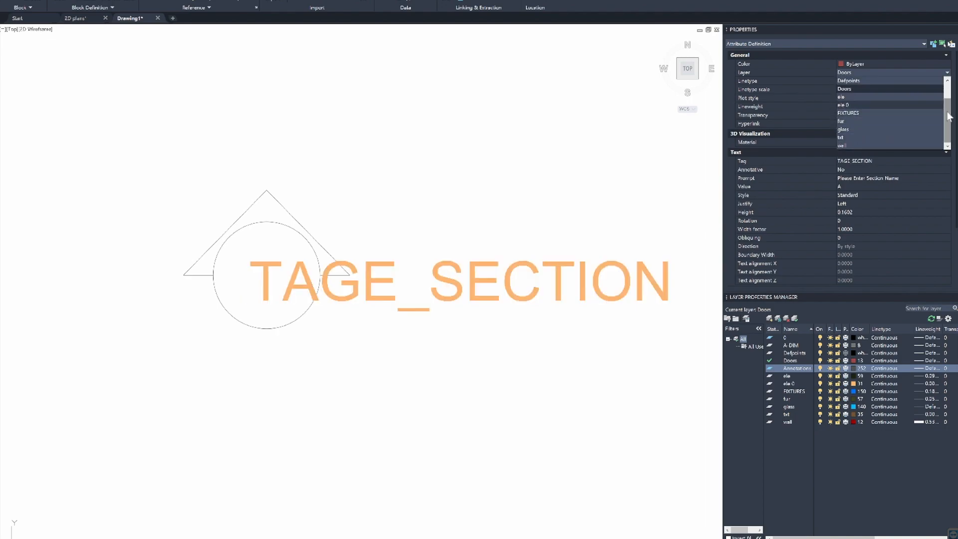
scroll(898, 106, up, 2)
click(893, 88)
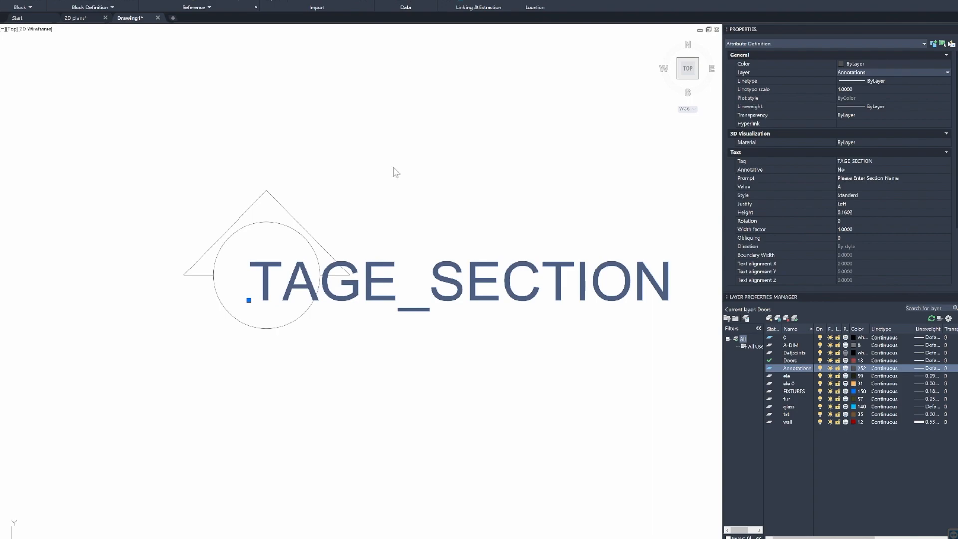
key(Escape)
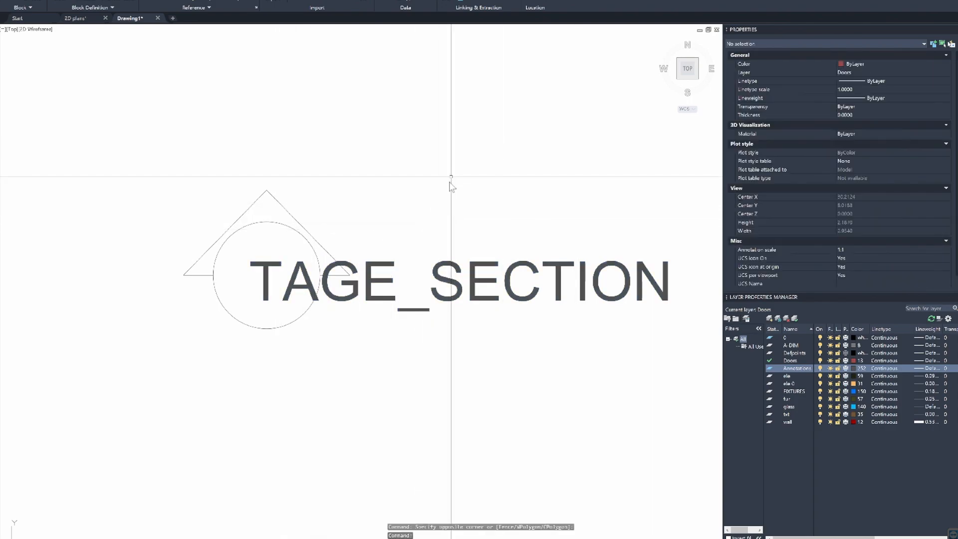
Start a block definition named Section_Annotation with its base point at the bottom quadrant of the marker's circle.
text(b)
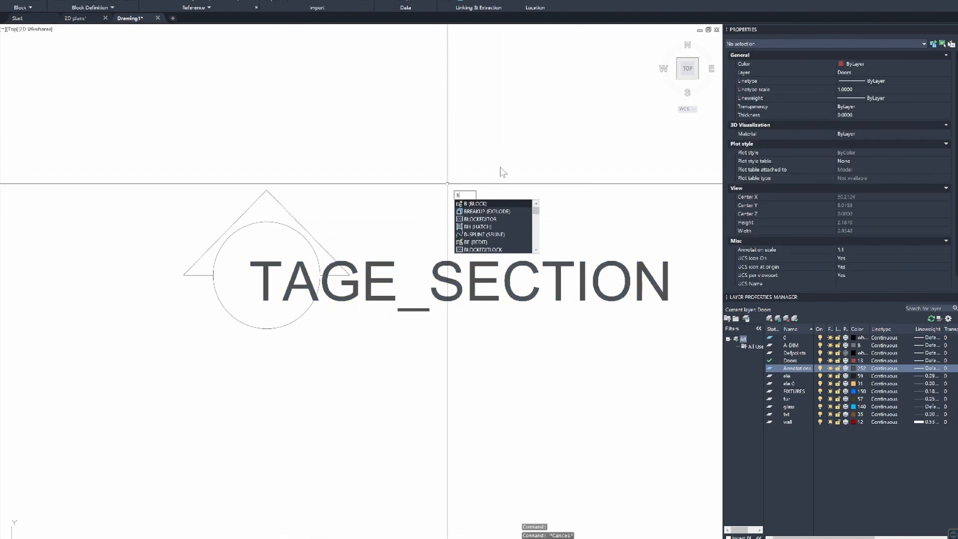
key(Return)
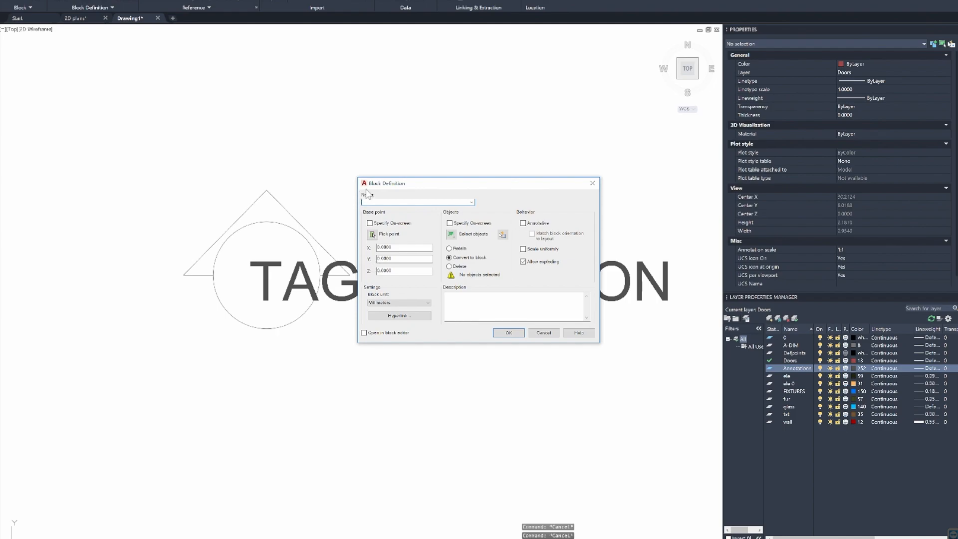
text(Sectio)
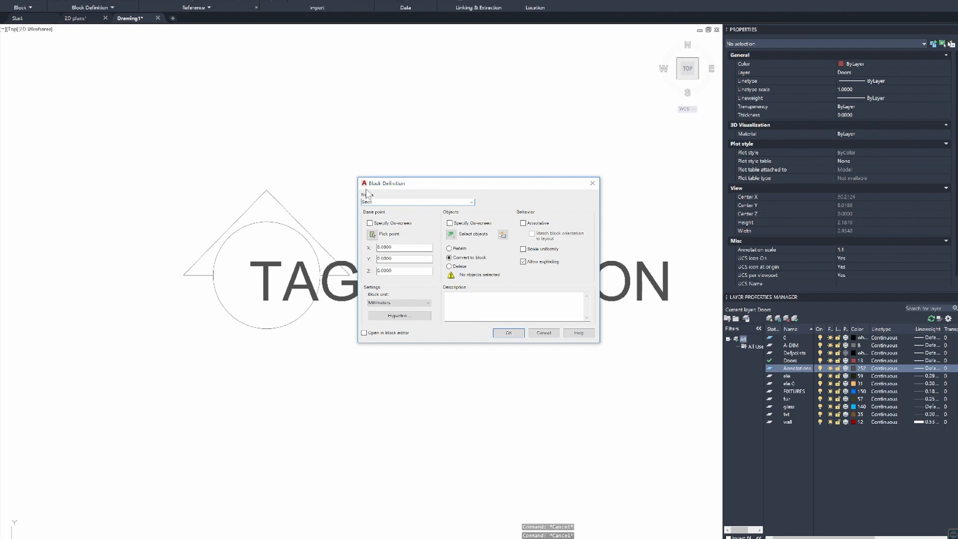
key(BackSpace)
key(BackSpace)
key(BackSpace)
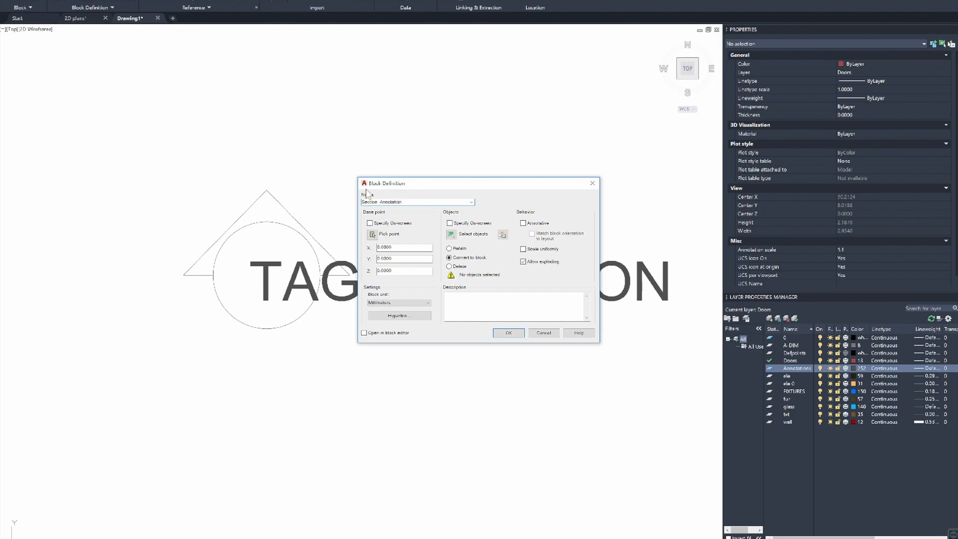
click(370, 223)
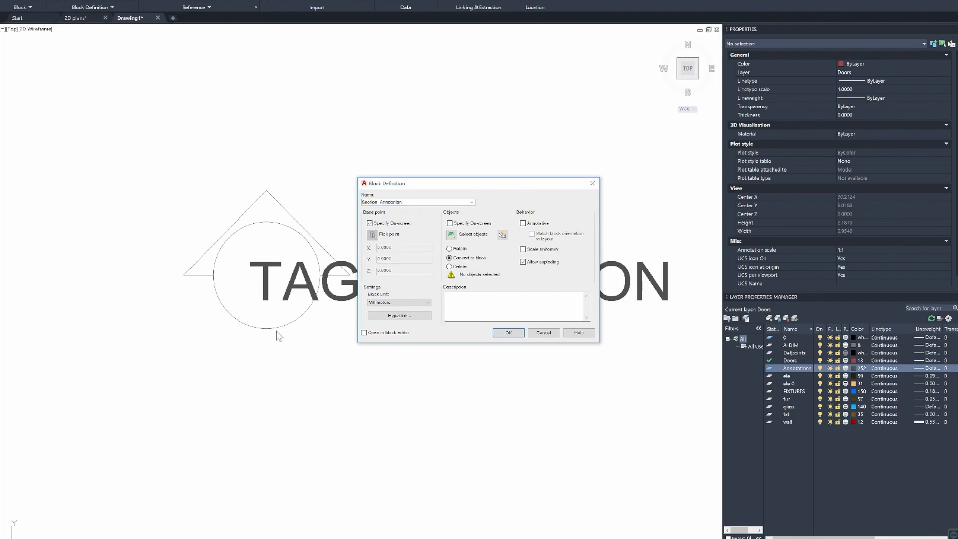
click(371, 224)
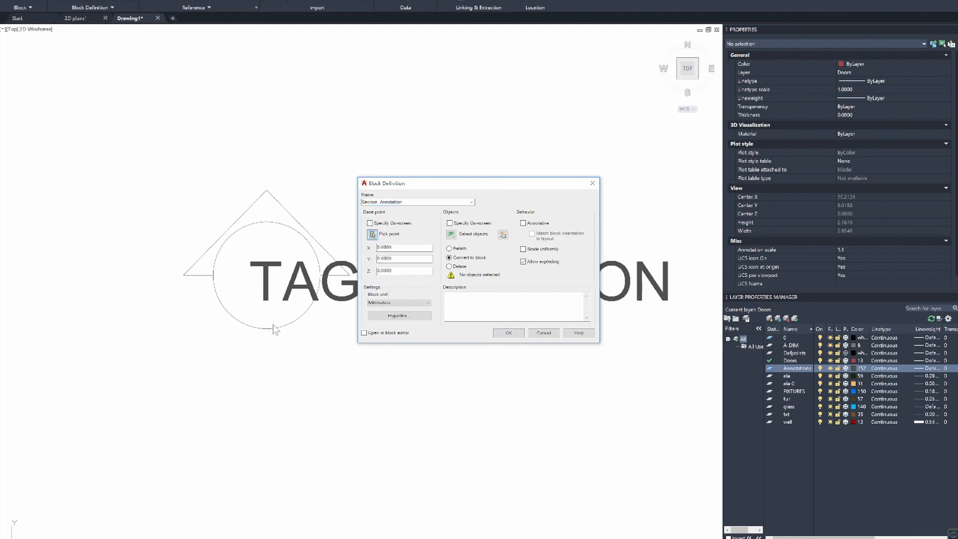
click(372, 234)
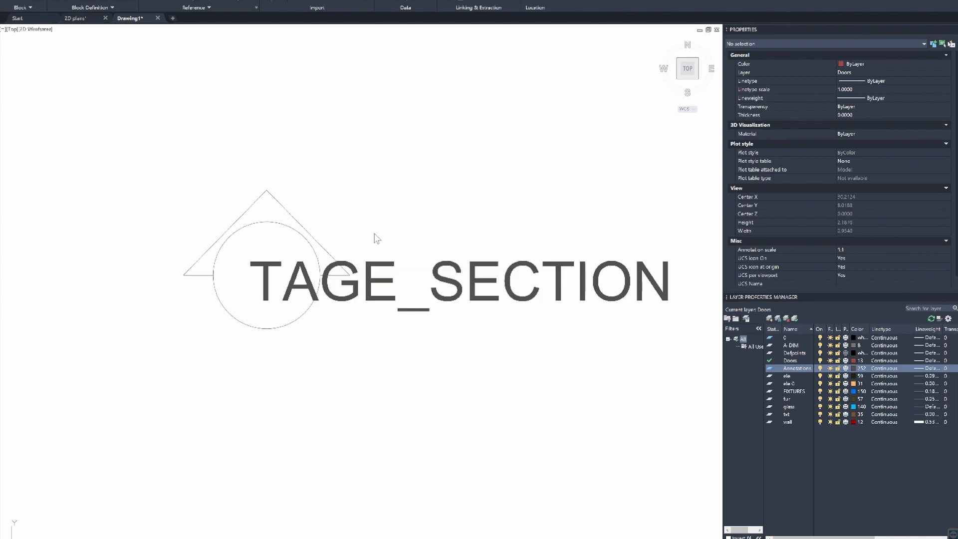
click(267, 329)
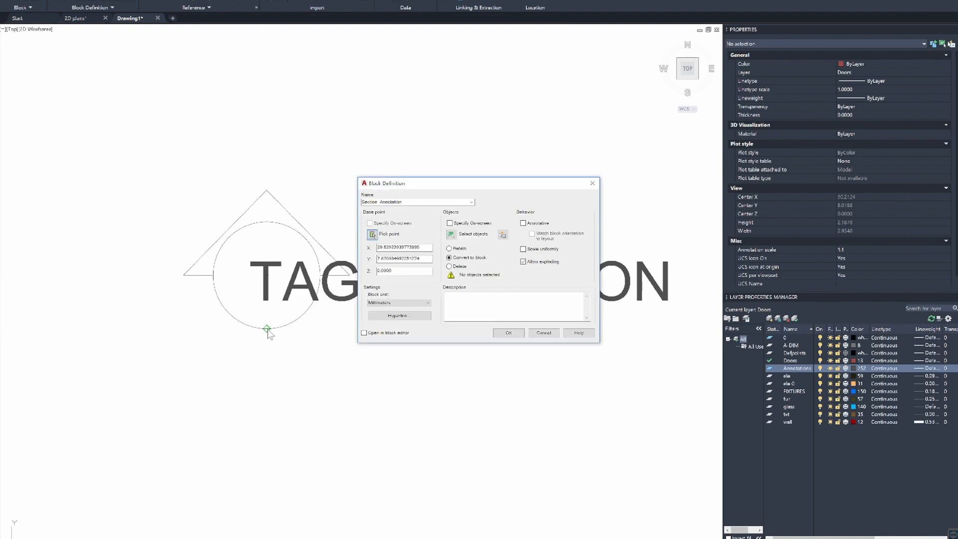
Create the block from the circle, arrowhead lines and attribute, and set its section name to B.
click(451, 234)
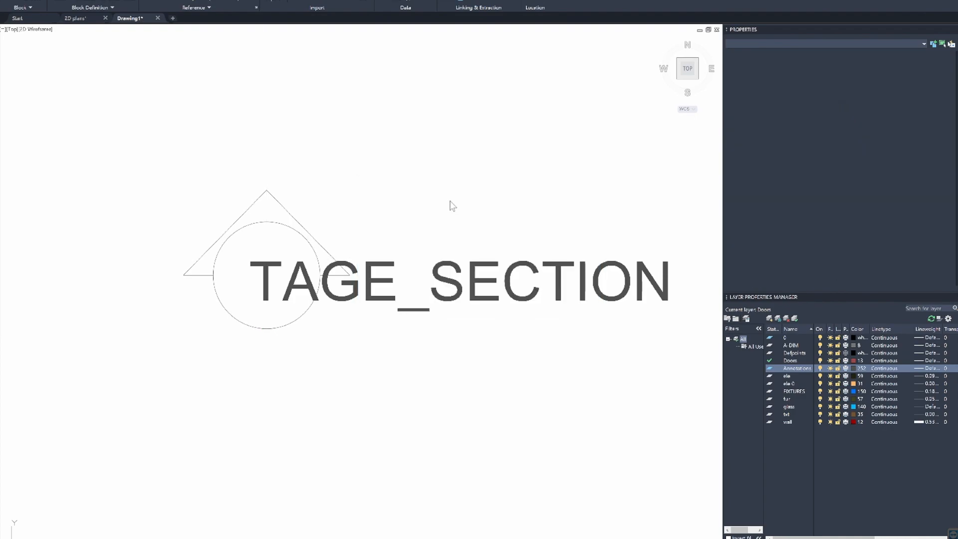
click(460, 117)
click(126, 349)
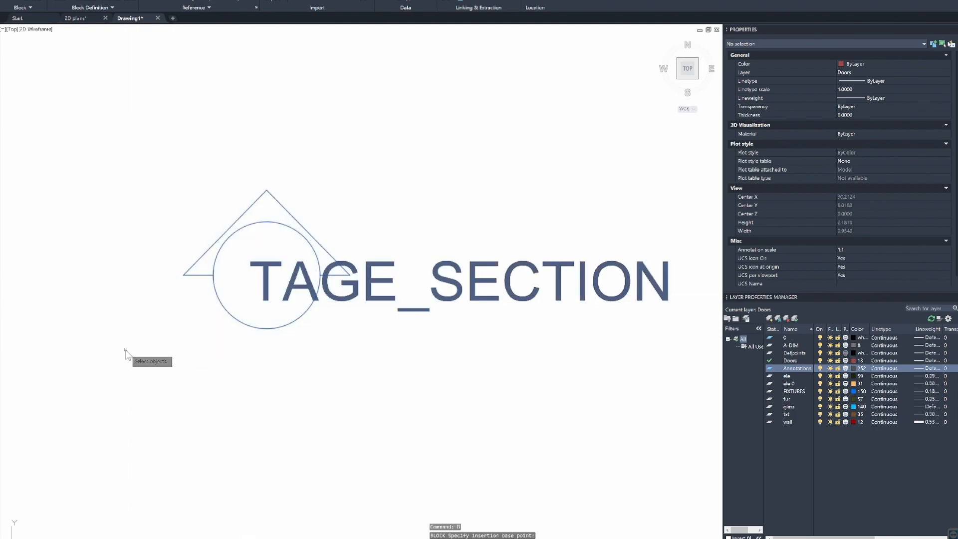
key(Return)
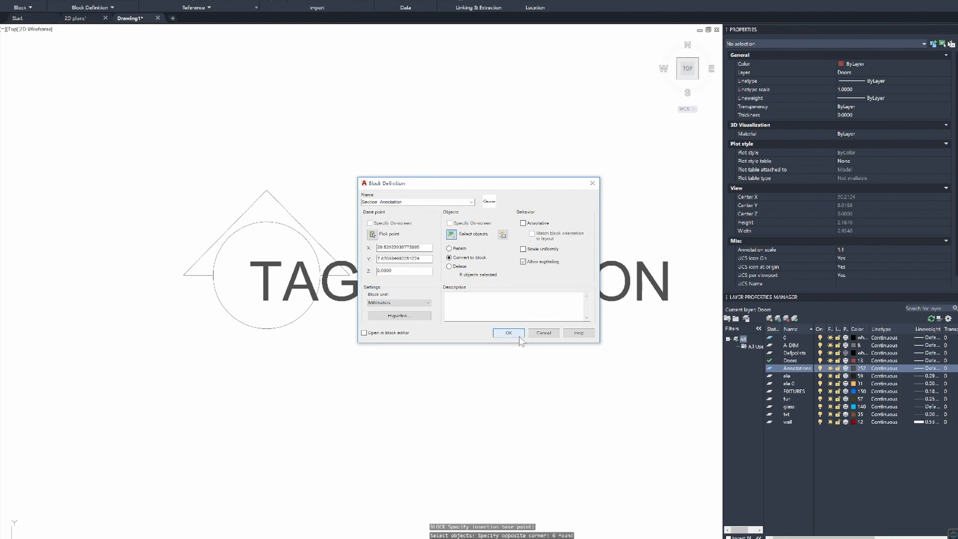
click(516, 334)
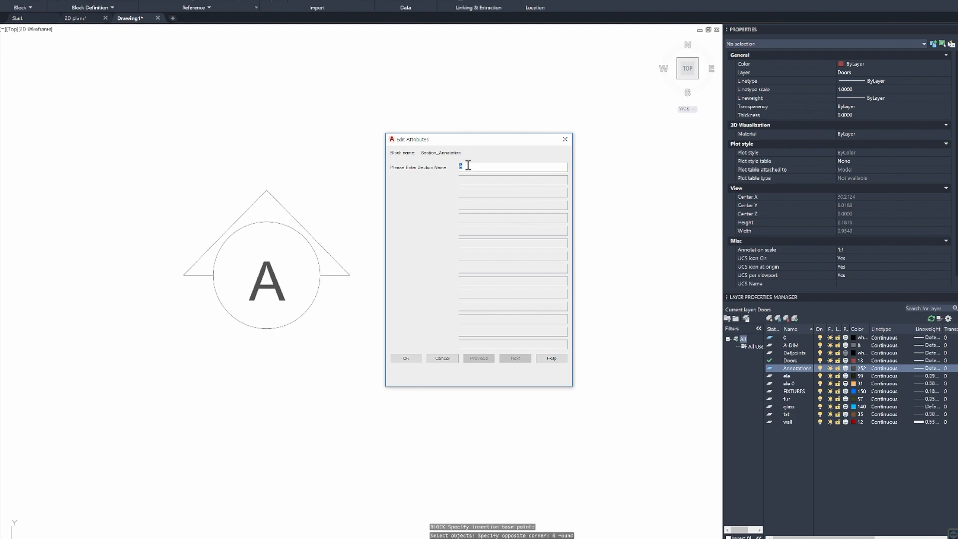
click(405, 358)
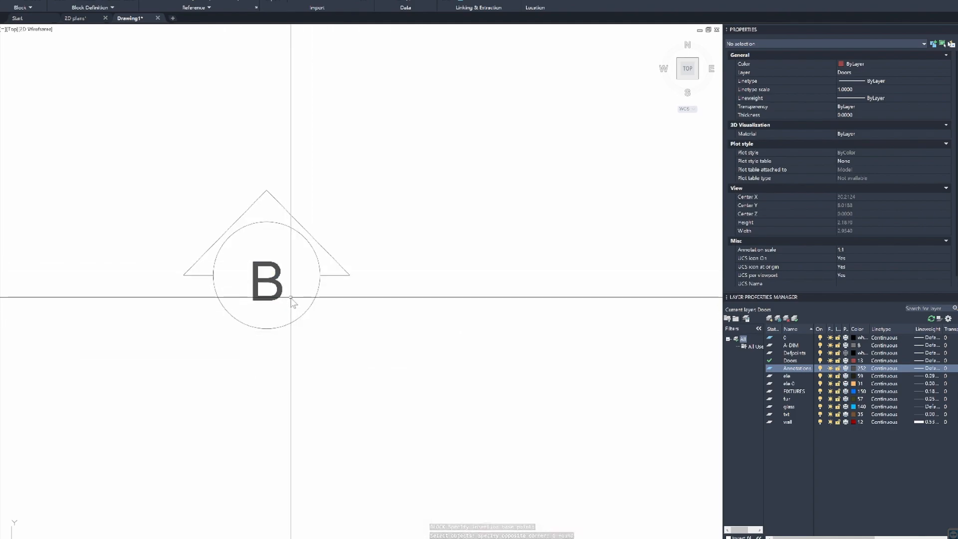
Select the B marker block to examine its properties and attribute.
click(334, 228)
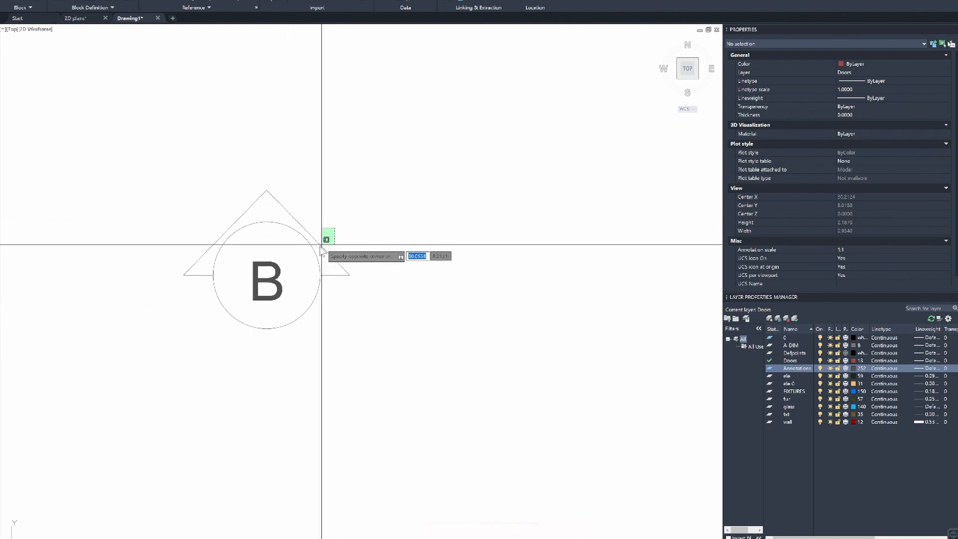
click(320, 247)
click(324, 239)
click(317, 243)
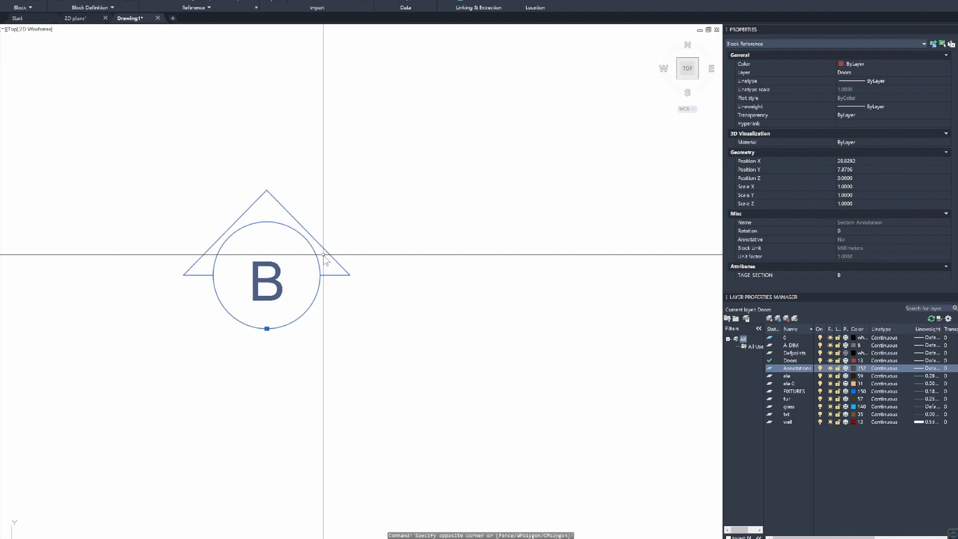
key(Escape)
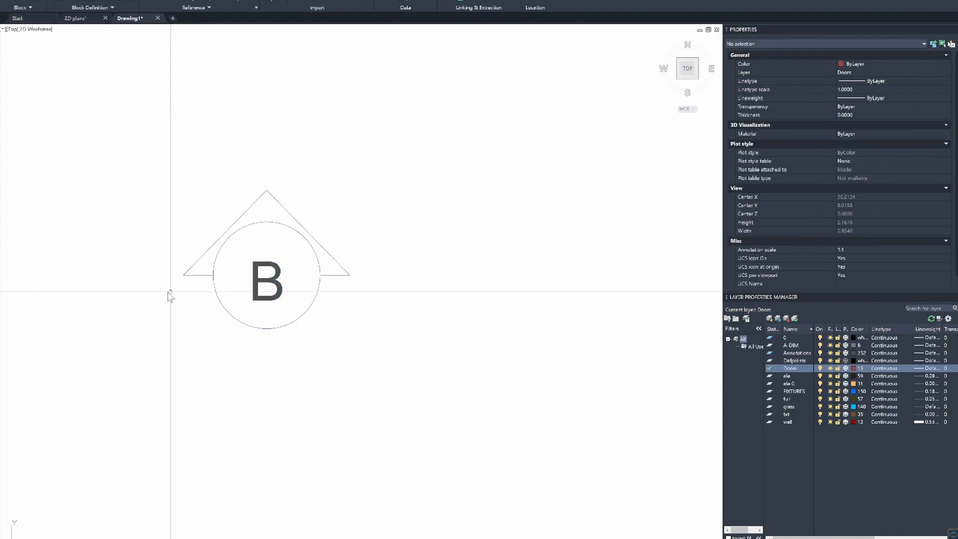
Insert another Section_Annotation block below and to the right of the B marker.
click(111, 316)
click(110, 308)
text(inse)
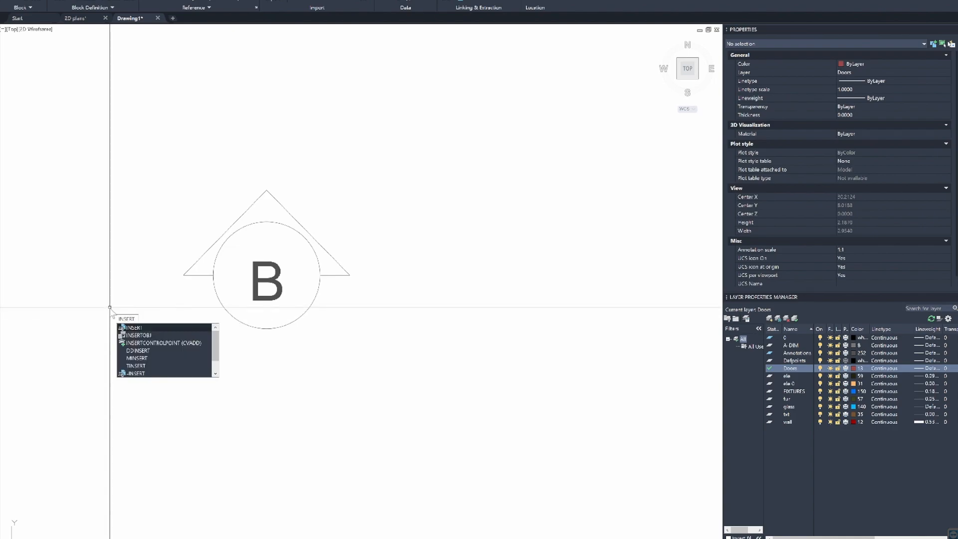
key(Return)
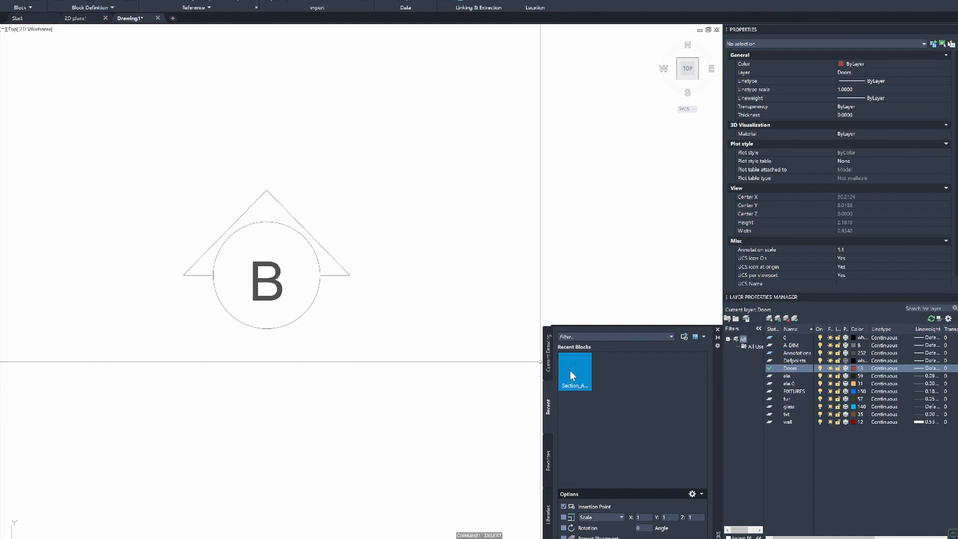
click(573, 373)
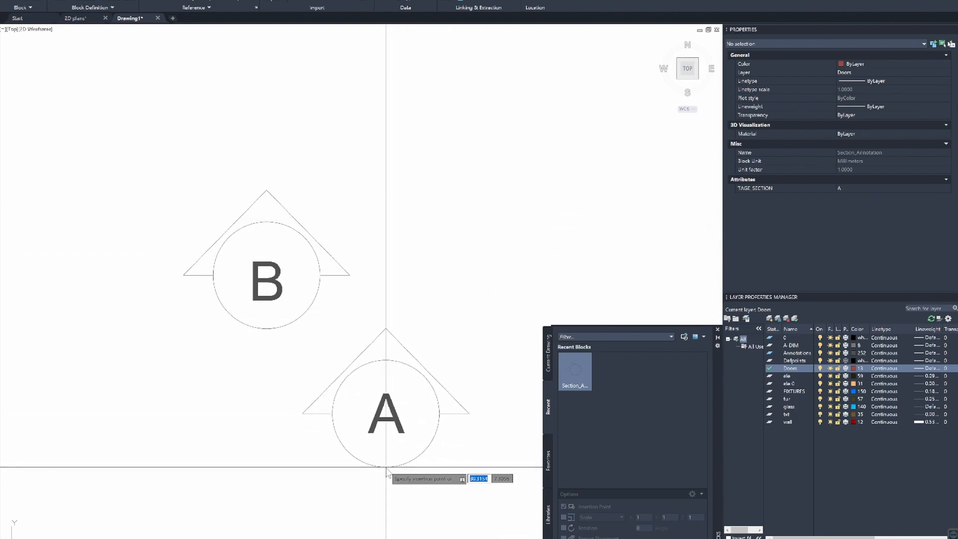
click(385, 467)
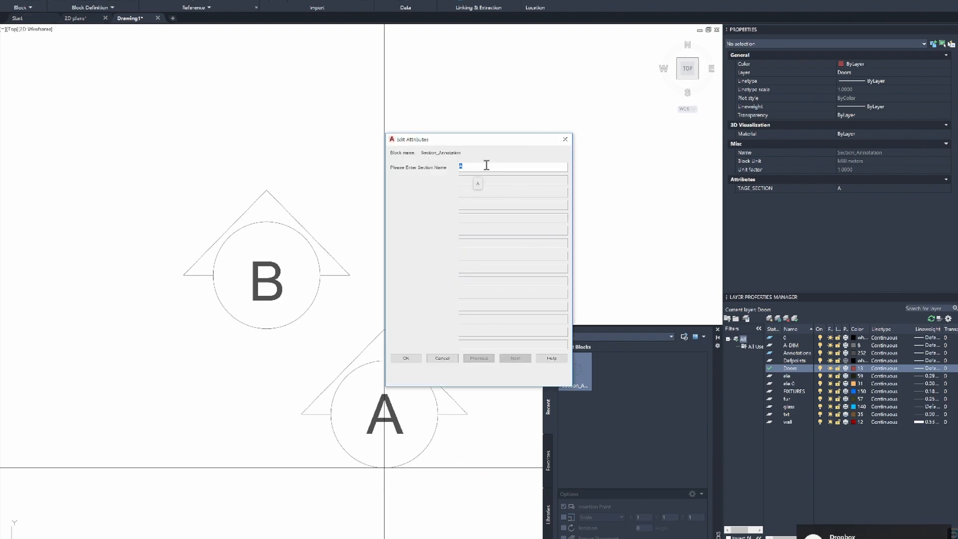
Set the newly inserted marker's section name to C and close the block library.
drag(486, 165, 447, 166)
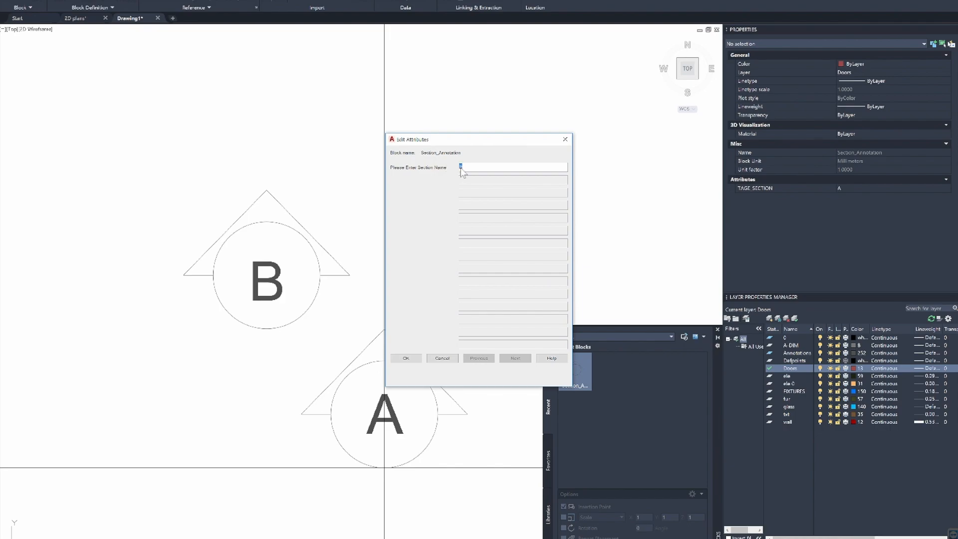
text(C)
click(405, 358)
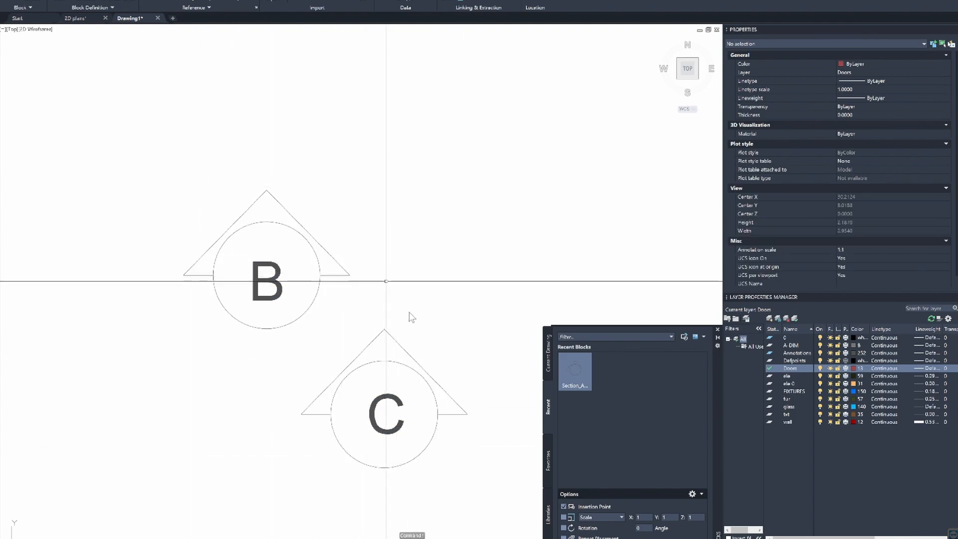
click(717, 330)
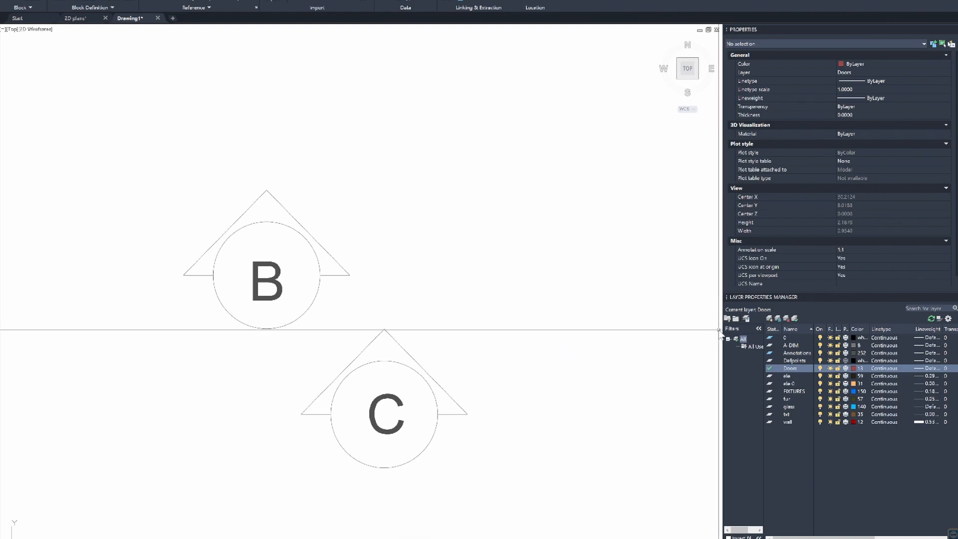